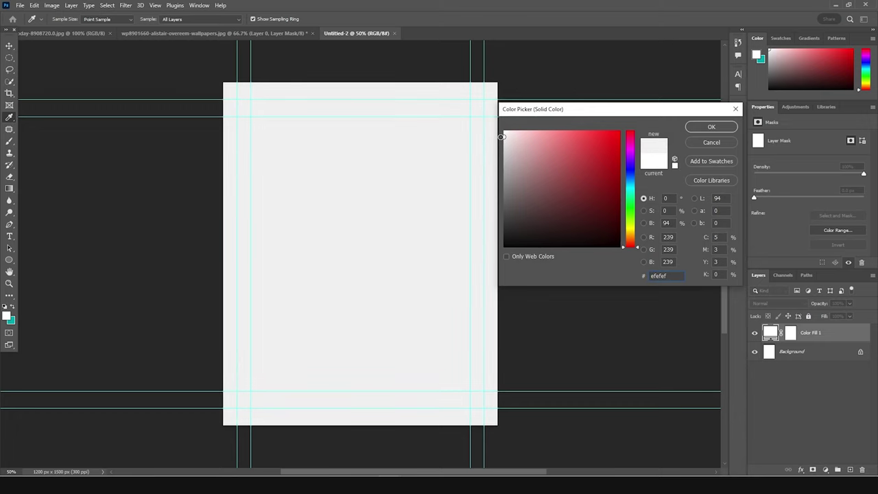
Finish the #efefef solid color fill and add a second solid color fill layer in #00abb1 above it
{"action": "left_click", "coordinate": [711, 127]}
{"action": "left_click", "coordinate": [812, 390]}
{"action": "left_click", "coordinate": [825, 469]}
{"action": "left_click", "coordinate": [779, 308]}
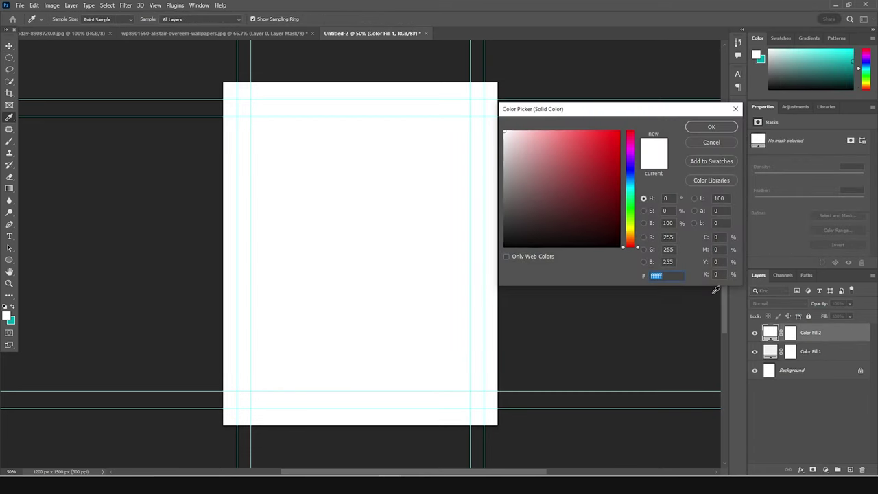
{"action": "type", "text": "00abb1"}
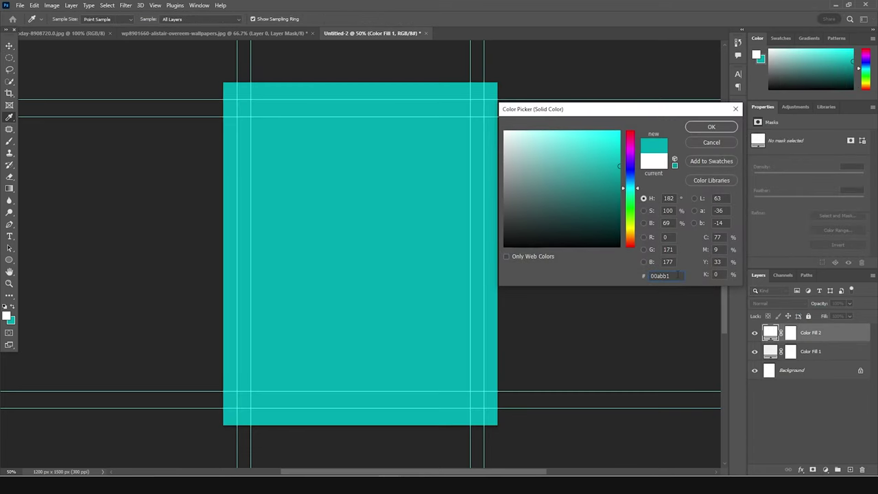
{"action": "left_click", "coordinate": [701, 125]}
{"action": "key", "text": "b"}
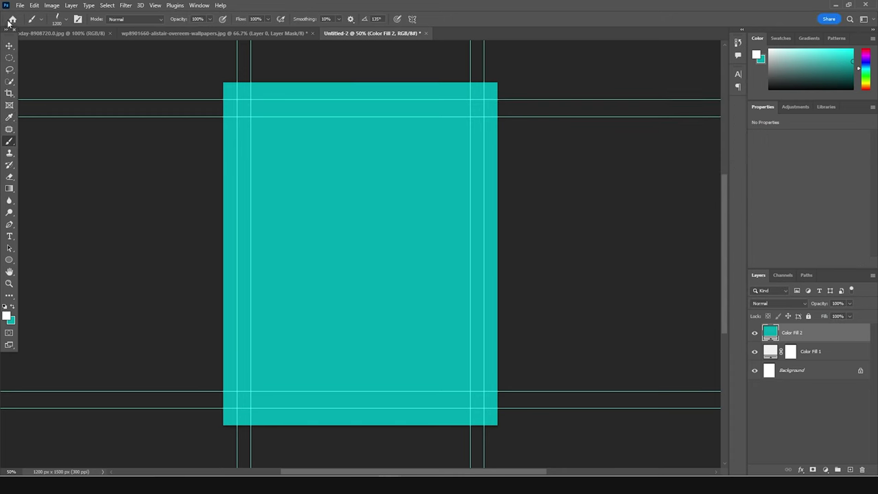
Bring the masked boxer cutout from the wp8901660 wallpaper document into the Untitled-2 poster
{"action": "left_click", "coordinate": [10, 48]}
{"action": "left_click", "coordinate": [219, 33]}
{"action": "left_click_drag", "start_coordinate": [369, 156], "coordinate": [371, 278]}
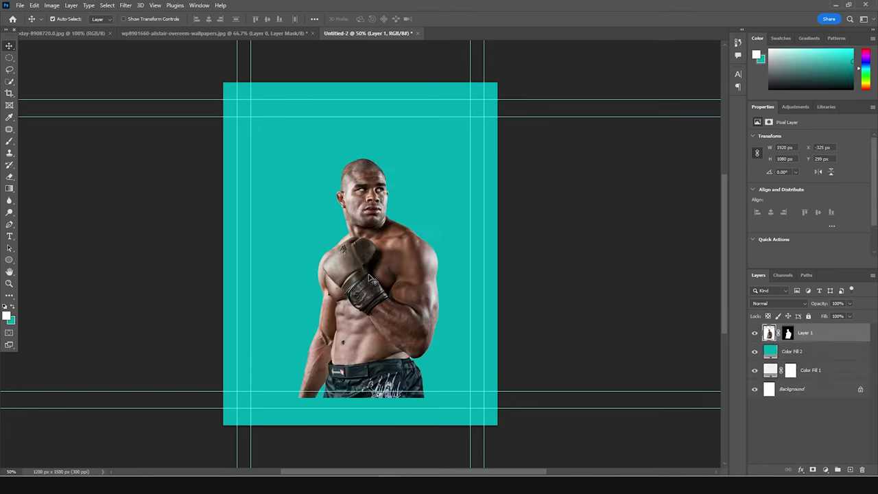
Scale the boxer up to about 149% and position him so his torso runs off the poster's lower edge
{"action": "key", "text": "ctrl+t"}
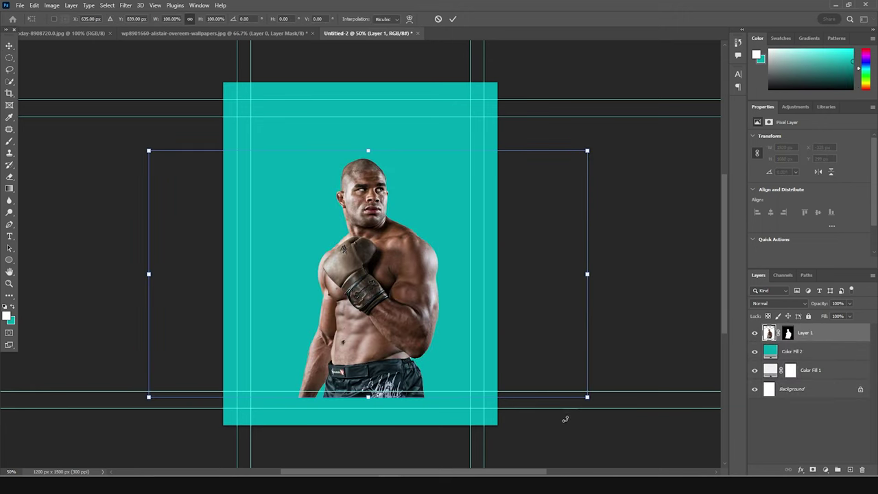
{"action": "left_click_drag", "start_coordinate": [588, 400], "coordinate": [701, 448]}
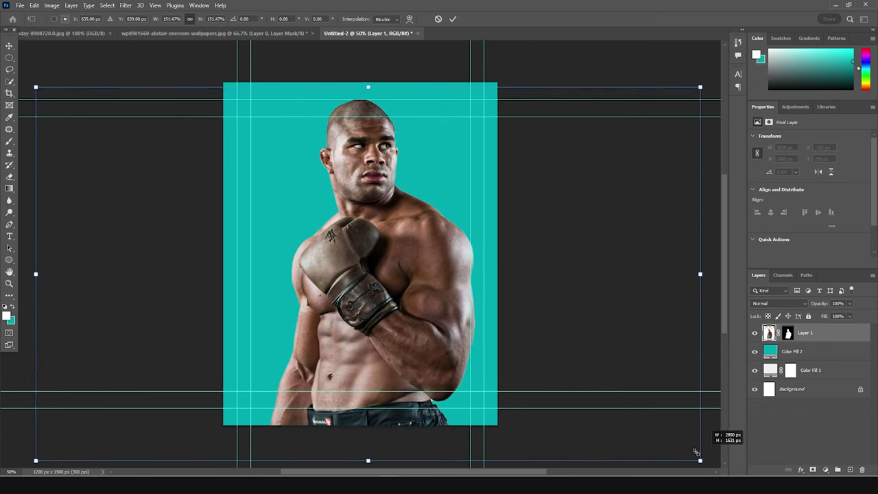
{"action": "left_click_drag", "start_coordinate": [392, 286], "coordinate": [374, 332]}
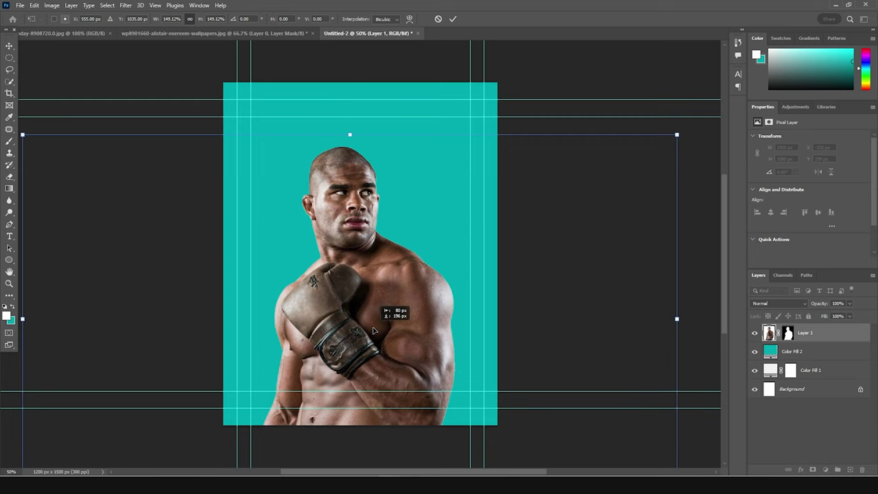
{"action": "left_click_drag", "start_coordinate": [373, 331], "coordinate": [377, 333]}
{"action": "key", "text": "Return"}
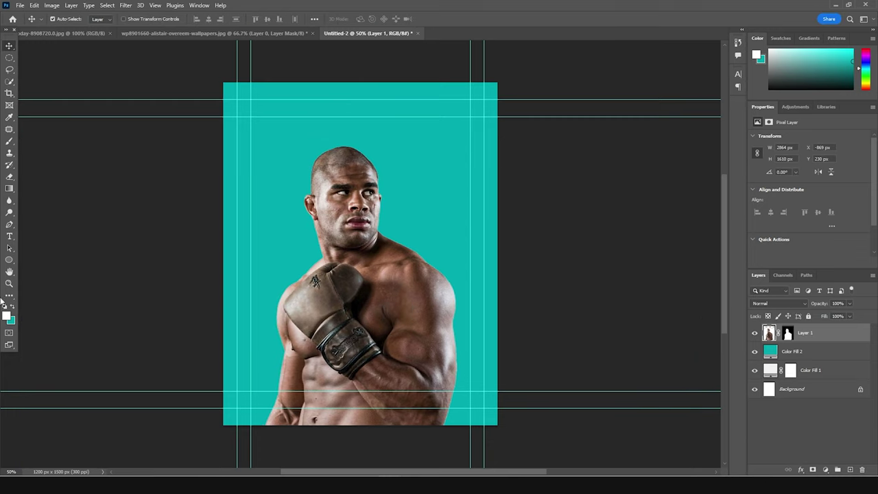
Draw a white circle about 749 px across and place it below the boxer layer, behind his head and shoulder
{"action": "left_click_drag", "start_coordinate": [10, 259], "coordinate": [51, 268]}
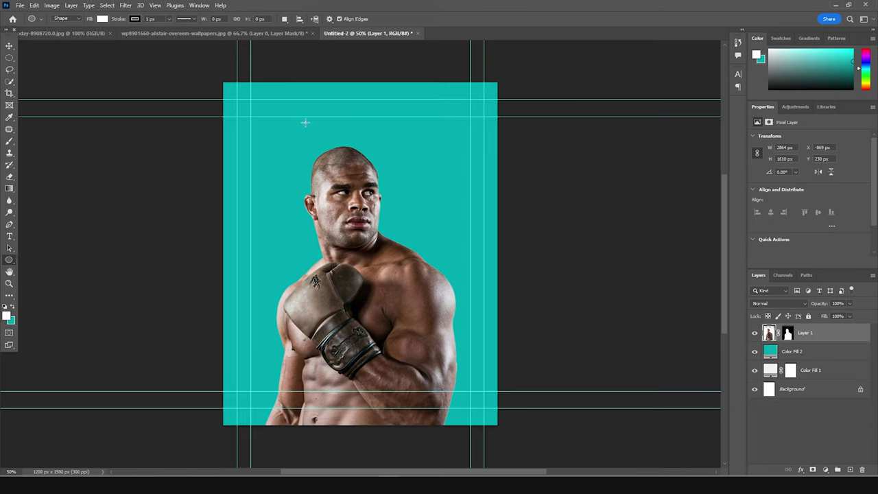
{"action": "left_click_drag", "start_coordinate": [298, 116], "coordinate": [469, 288]}
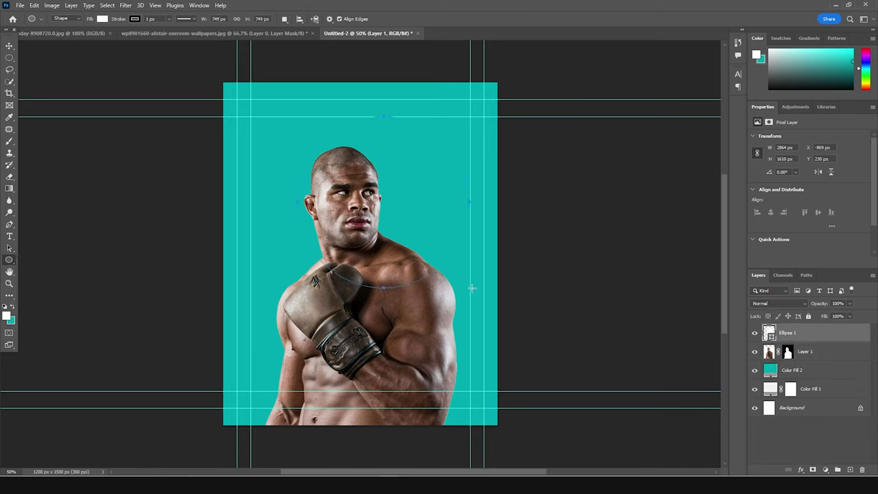
{"action": "left_click", "coordinate": [9, 47]}
{"action": "left_click_drag", "start_coordinate": [768, 334], "coordinate": [771, 360]}
{"action": "mouse_move", "coordinate": [447, 235]}
{"action": "left_mouse_down"}
{"action": "mouse_move", "coordinate": [435, 235]}
{"action": "mouse_move", "coordinate": [443, 246]}
{"action": "left_mouse_up"}
Apply a radial yellow-to-orange Gradient Overlay at 100% opacity to the circle and add a layer mask to it
{"action": "left_click", "coordinate": [801, 470]}
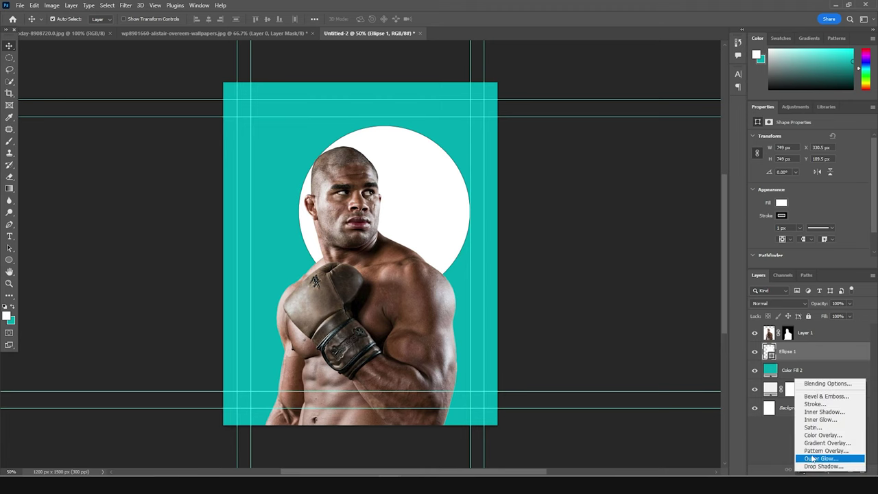
{"action": "left_click", "coordinate": [816, 442]}
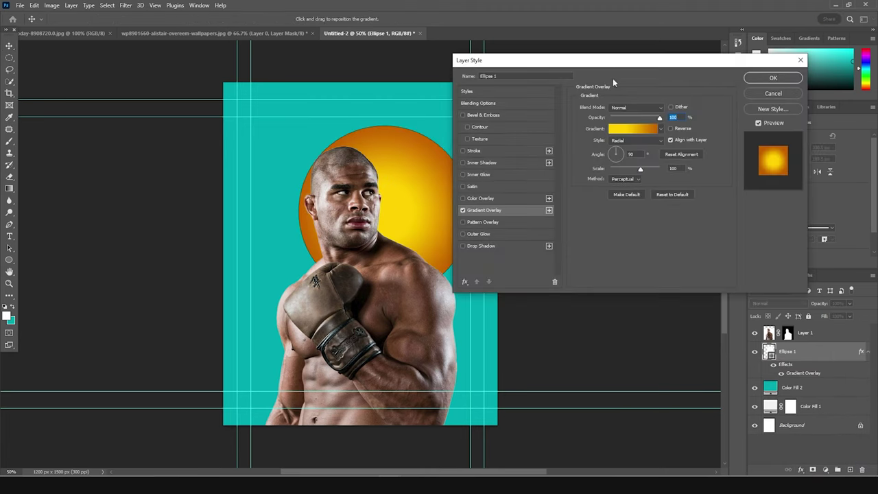
{"action": "left_click_drag", "start_coordinate": [625, 68], "coordinate": [660, 64]}
{"action": "left_click", "coordinate": [649, 126]}
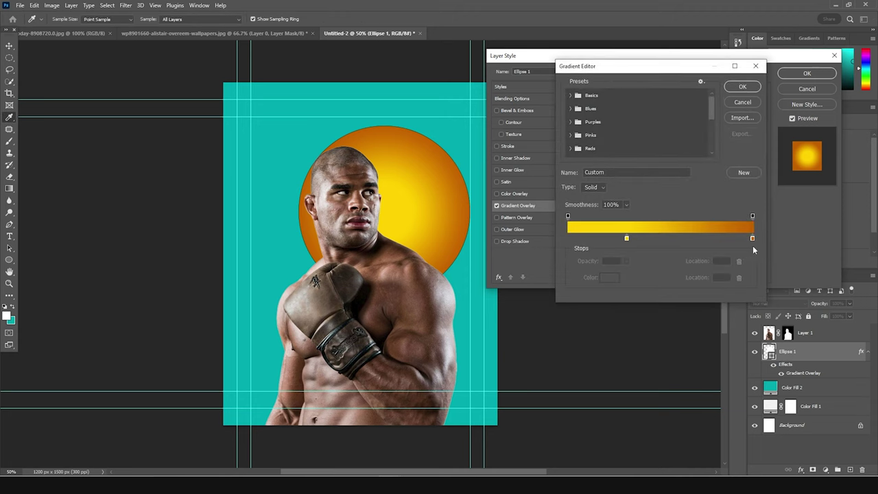
{"action": "left_click", "coordinate": [738, 87]}
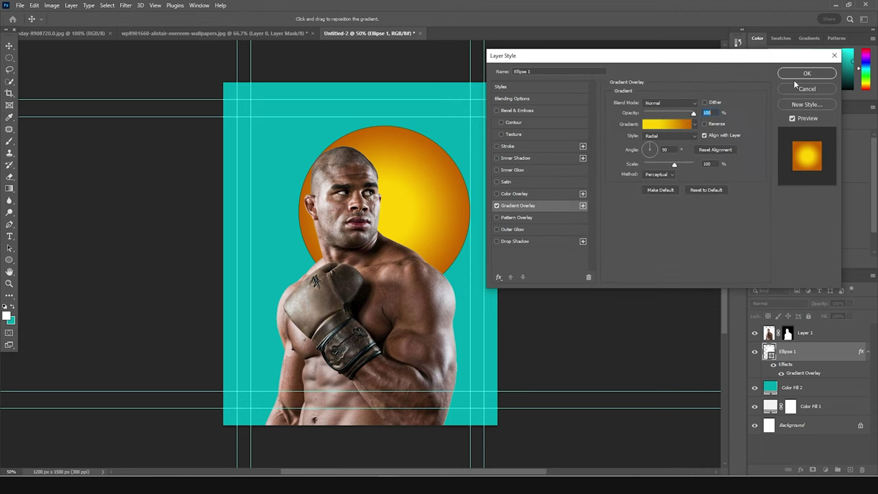
{"action": "left_click", "coordinate": [803, 74]}
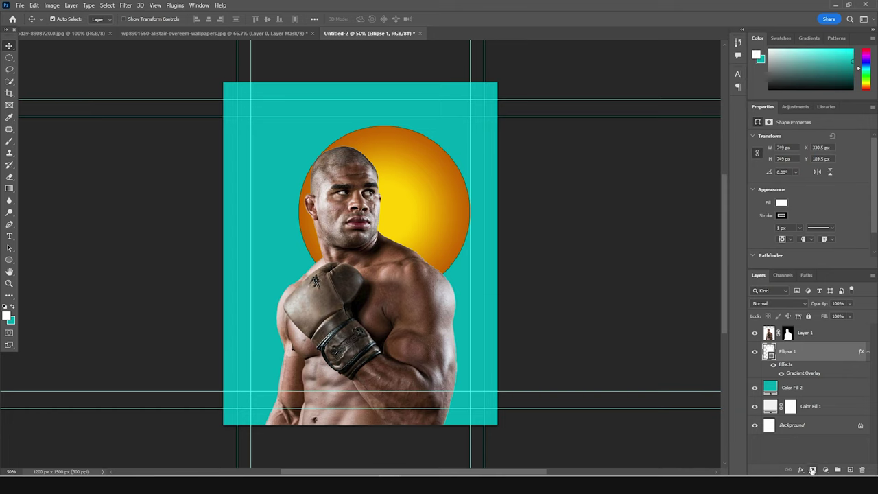
{"action": "left_click", "coordinate": [812, 471]}
Put the boxer layer into a group named "image holder" and add a layer mask to the group
{"action": "left_click", "coordinate": [803, 336]}
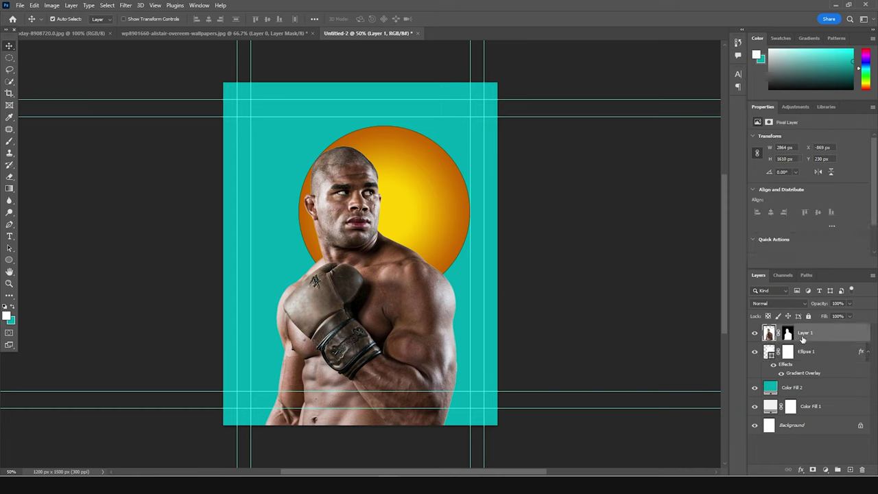
{"action": "left_click", "coordinate": [754, 334]}
{"action": "left_click", "coordinate": [755, 334]}
{"action": "key", "text": "ctrl+g"}
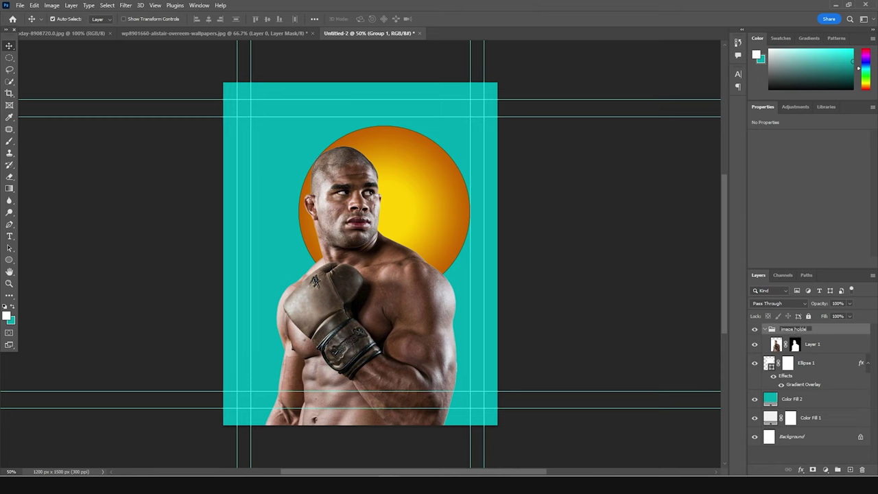
{"action": "key", "text": "Return"}
{"action": "left_click", "coordinate": [764, 329]}
{"action": "left_click", "coordinate": [813, 469]}
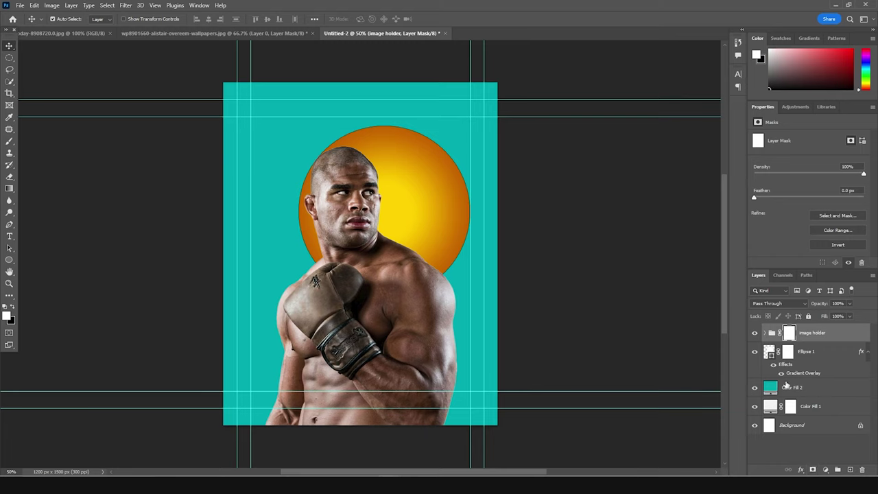
Remove the stroke from the gradient circle
{"action": "left_click", "coordinate": [769, 355]}
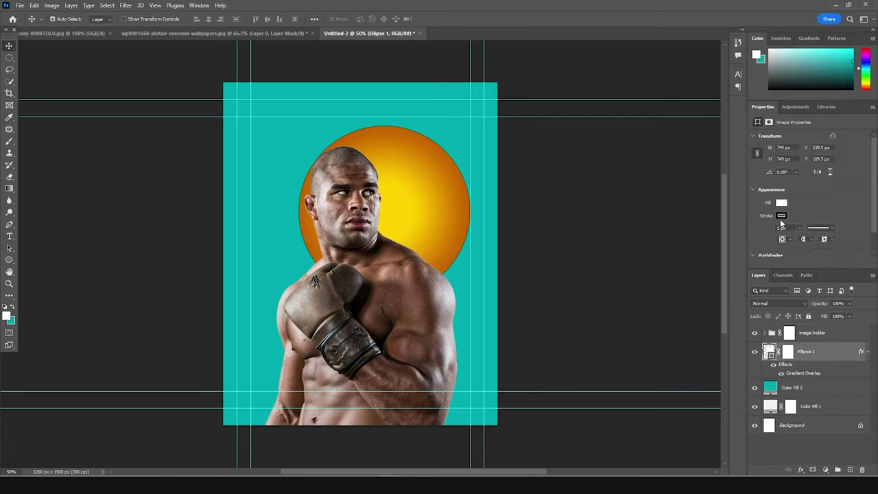
{"action": "left_click", "coordinate": [781, 216]}
{"action": "left_click", "coordinate": [755, 234]}
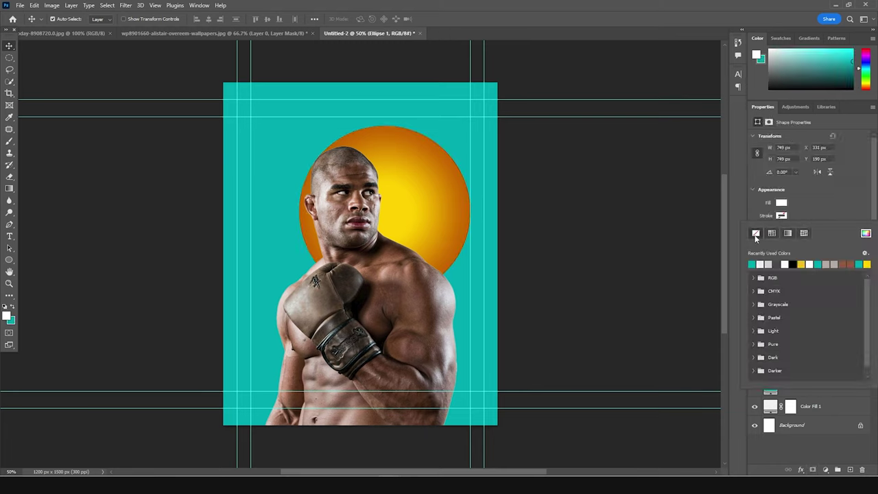
{"action": "left_click", "coordinate": [827, 199]}
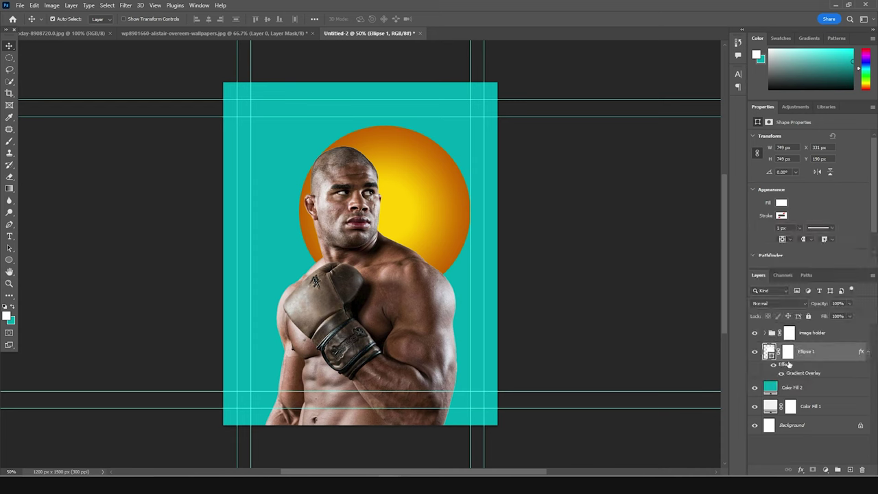
Target the circle's mask and set up a 216 px "camisado.de | paint brushes 3" brush with its angle at -148°
{"action": "left_click", "coordinate": [789, 354]}
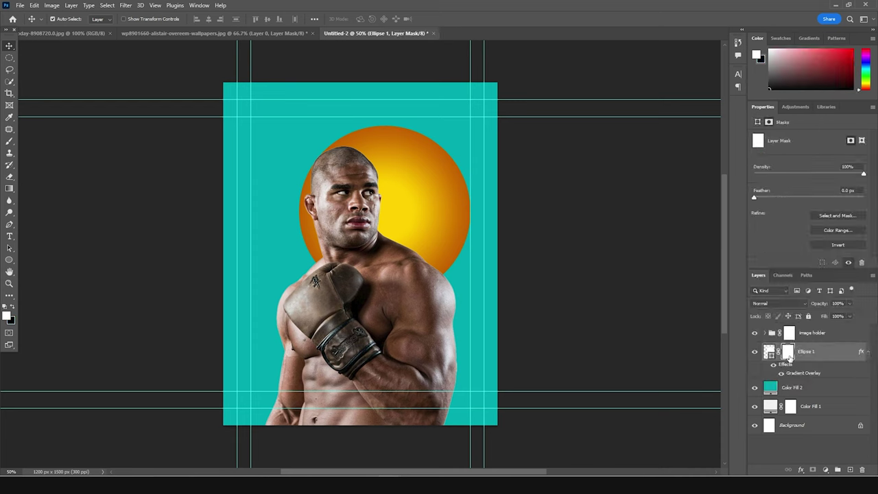
{"action": "key", "text": "b"}
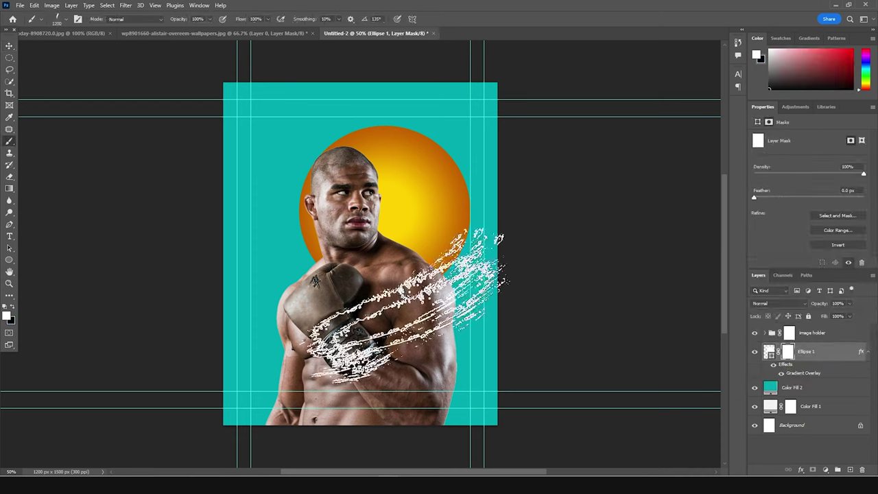
{"action": "left_click", "coordinate": [67, 19]}
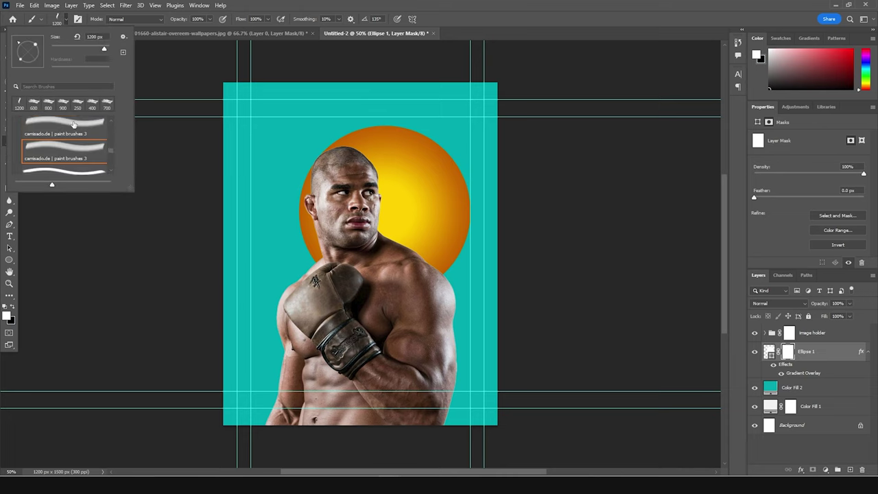
{"action": "left_click", "coordinate": [56, 159]}
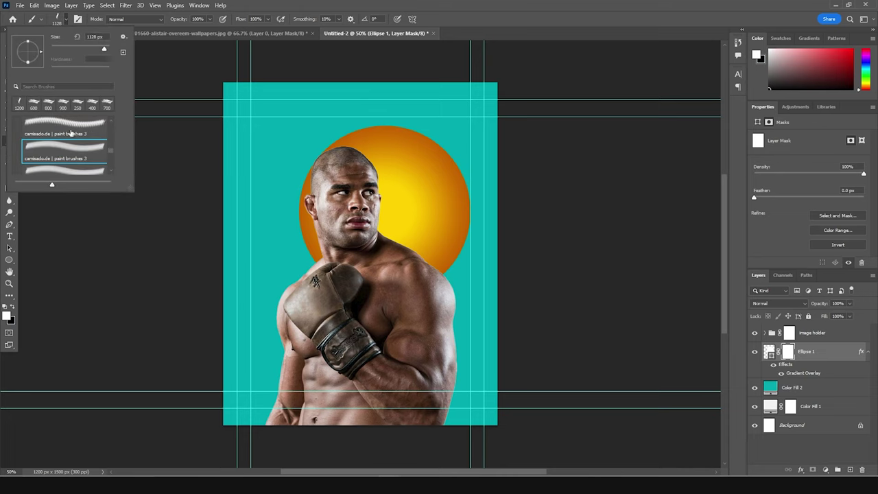
{"action": "left_click", "coordinate": [75, 173]}
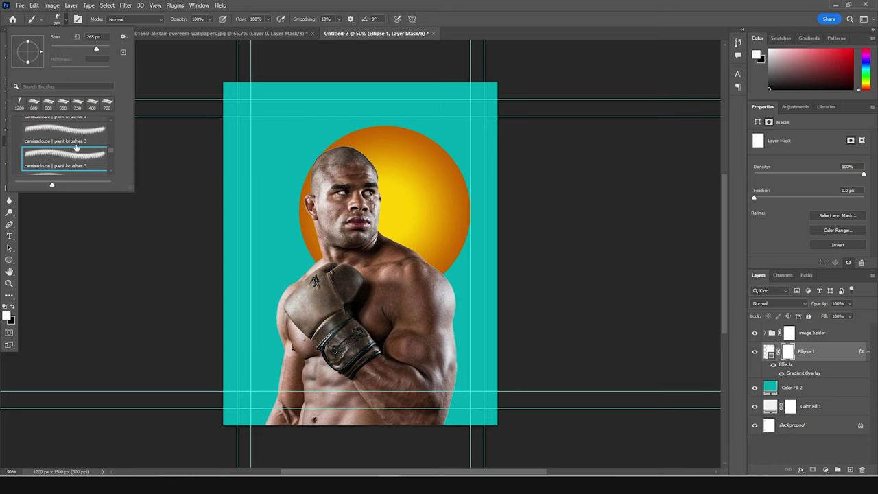
{"action": "left_click", "coordinate": [65, 159]}
{"action": "scroll", "coordinate": [292, 180], "scroll_direction": "up", "scroll_amount": 1}
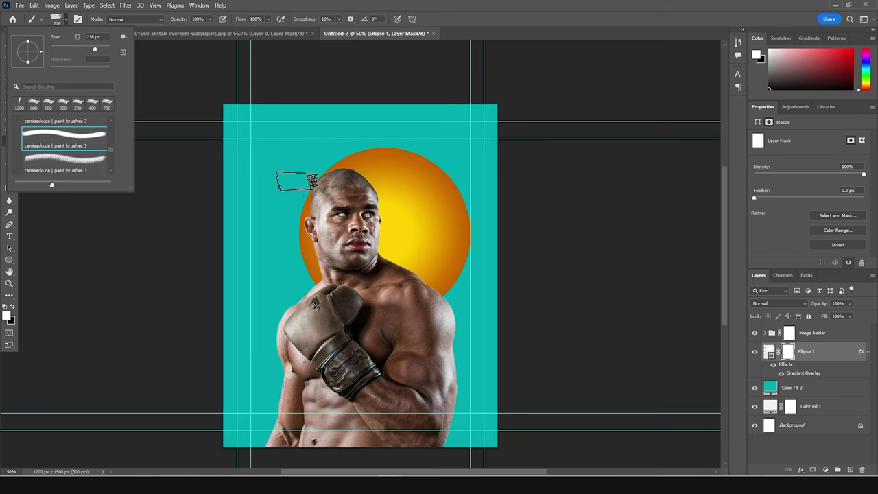
{"action": "scroll", "coordinate": [82, 146], "scroll_direction": "up", "scroll_amount": 1}
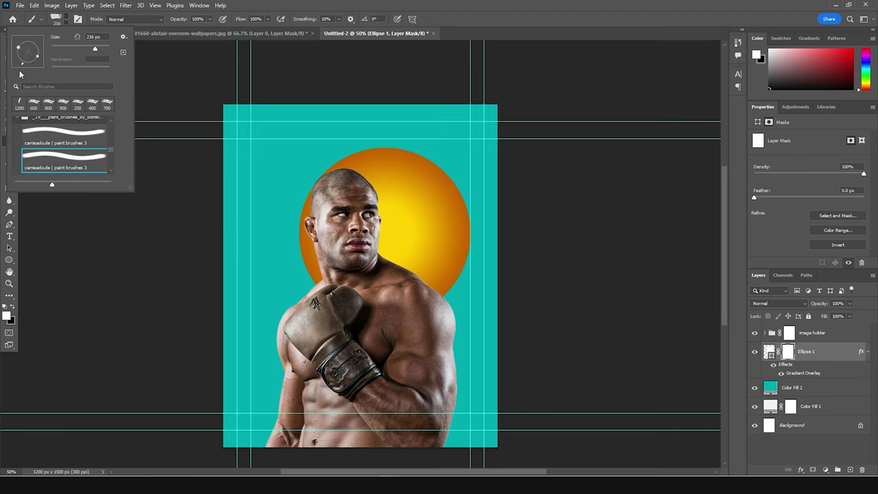
{"action": "left_click_drag", "start_coordinate": [12, 75], "coordinate": [11, 72]}
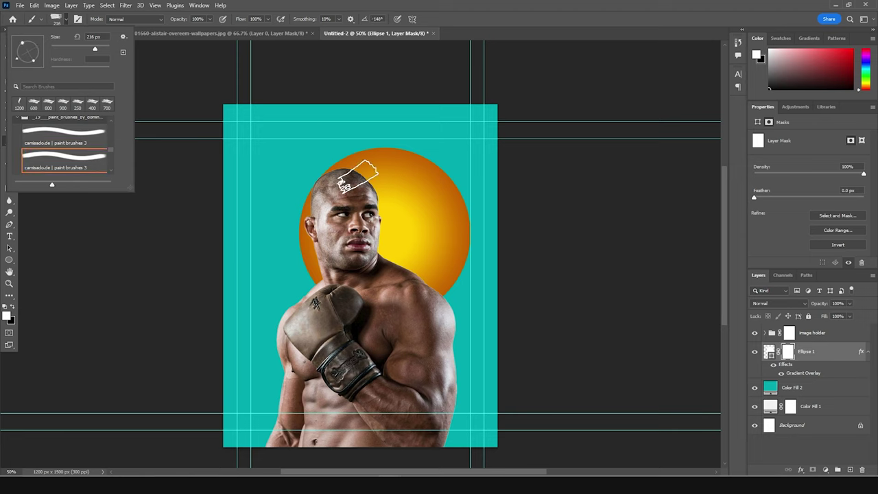
Invert the circle's layer mask to black and paint the circle back in with white using the brush enlarged to 700 px
{"action": "left_click", "coordinate": [788, 360]}
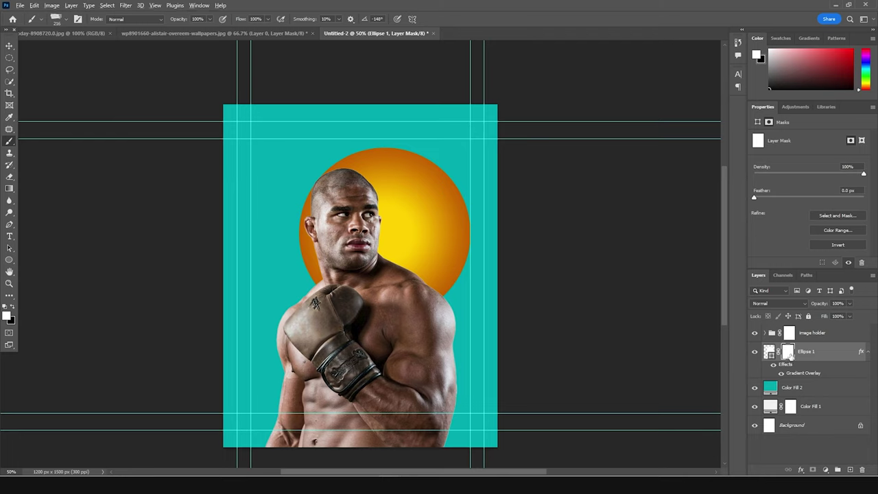
{"action": "key", "text": "ctrl+i"}
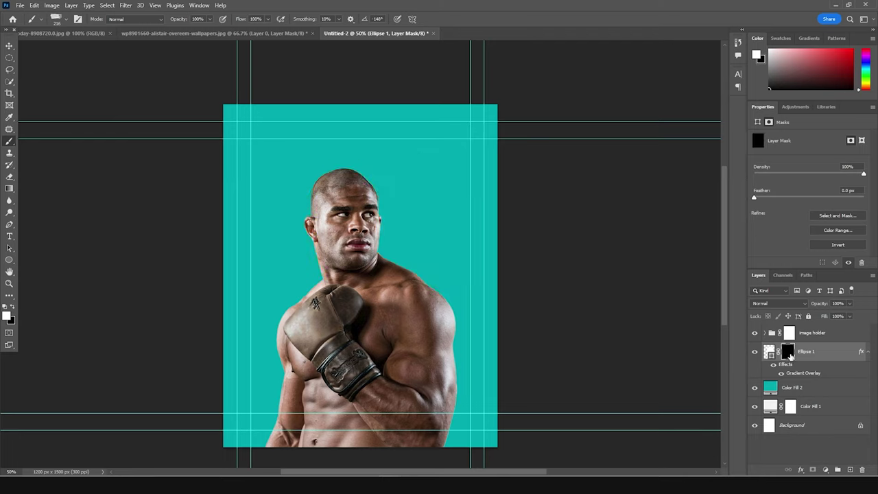
{"action": "key", "text": "bracketright"}
{"action": "key", "text": "bracketright"}
{"action": "key", "text": "bracketright"}
{"action": "key", "text": "bracketright"}
{"action": "key", "text": "bracketright"}
{"action": "key", "text": "bracketright"}
{"action": "mouse_move", "coordinate": [448, 204]}
{"action": "left_mouse_down"}
{"action": "mouse_move", "coordinate": [455, 220]}
{"action": "mouse_move", "coordinate": [434, 142]}
{"action": "mouse_move", "coordinate": [529, 170]}
{"action": "mouse_move", "coordinate": [482, 245]}
{"action": "mouse_move", "coordinate": [572, 221]}
{"action": "mouse_move", "coordinate": [451, 235]}
{"action": "mouse_move", "coordinate": [489, 254]}
{"action": "mouse_move", "coordinate": [385, 187]}
{"action": "mouse_move", "coordinate": [545, 131]}
{"action": "mouse_move", "coordinate": [580, 133]}
{"action": "mouse_move", "coordinate": [435, 220]}
{"action": "mouse_move", "coordinate": [504, 260]}
{"action": "left_mouse_up"}
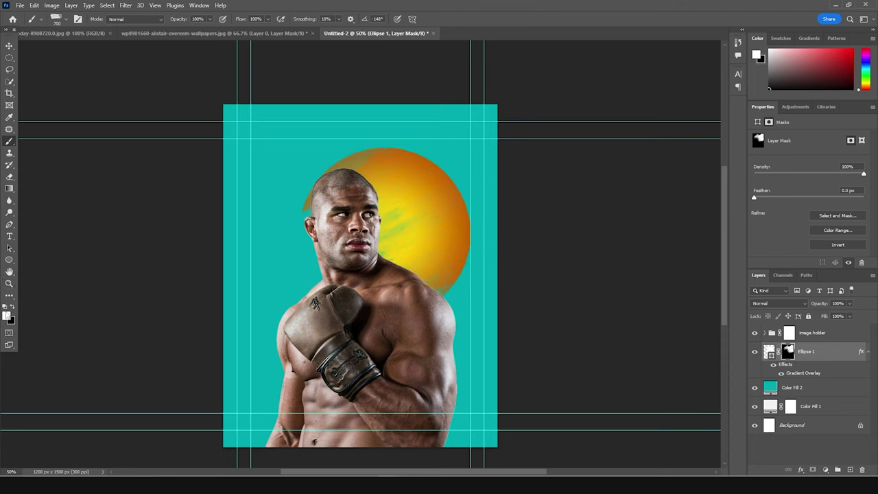
Roughen the circle's upper-left side by painting black on its mask and brushing part of it back in white
{"action": "left_click", "coordinate": [12, 309]}
{"action": "mouse_move", "coordinate": [265, 215]}
{"action": "left_mouse_down"}
{"action": "mouse_move", "coordinate": [338, 167]}
{"action": "mouse_move", "coordinate": [196, 254]}
{"action": "mouse_move", "coordinate": [270, 221]}
{"action": "left_mouse_up"}
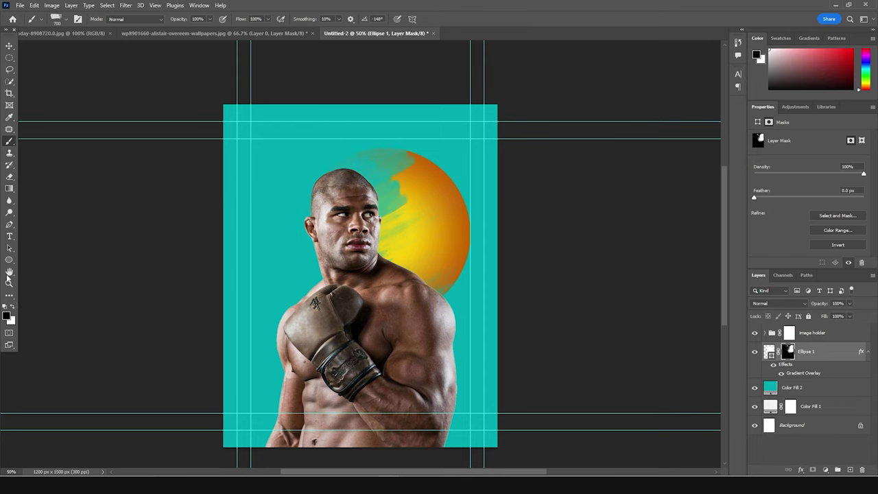
{"action": "left_click", "coordinate": [11, 309]}
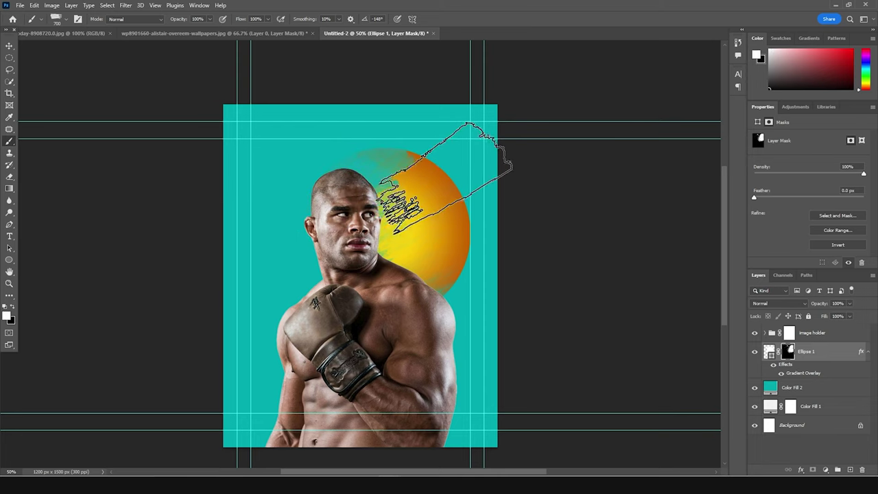
{"action": "mouse_move", "coordinate": [438, 122]}
{"action": "left_mouse_down"}
{"action": "mouse_move", "coordinate": [392, 114]}
{"action": "mouse_move", "coordinate": [398, 137]}
{"action": "mouse_move", "coordinate": [415, 141]}
{"action": "left_mouse_up"}
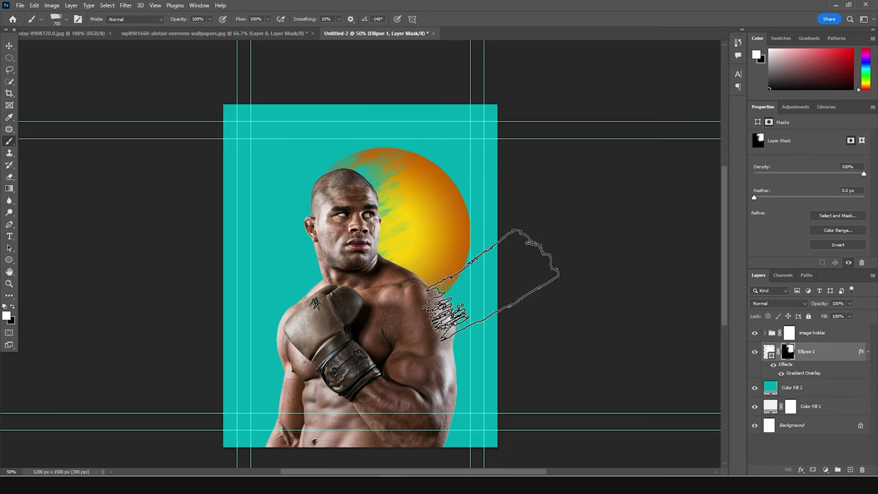
Add a layer mask to the teal Color Fill 2, invert it to black, and brush teal back in behind the fighter with white
{"action": "left_click", "coordinate": [777, 389]}
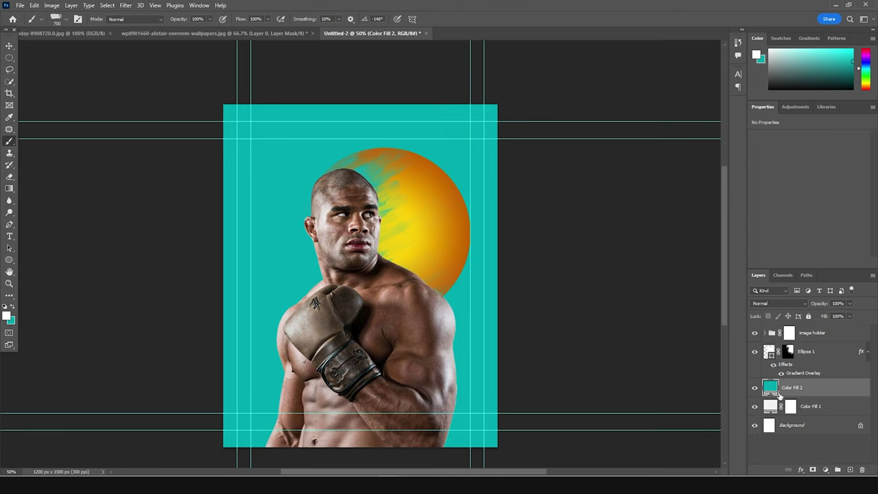
{"action": "left_click", "coordinate": [812, 470]}
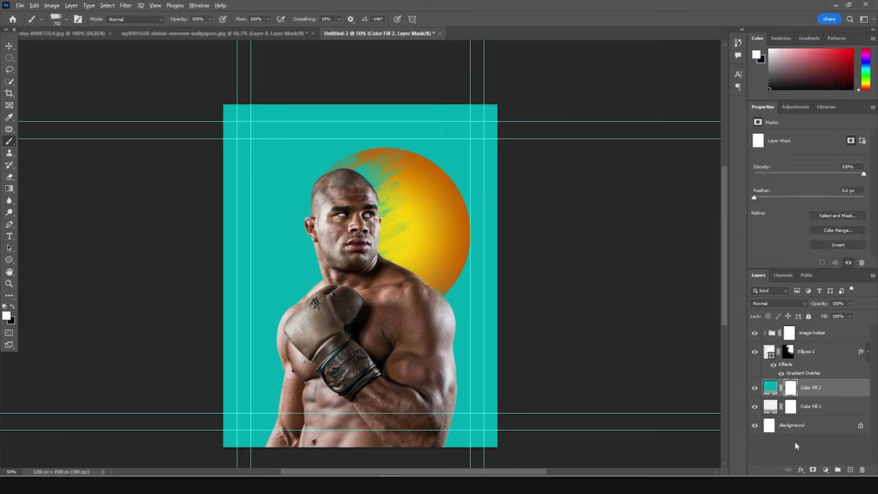
{"action": "key", "text": "ctrl+i"}
{"action": "left_click", "coordinate": [375, 166]}
{"action": "mouse_move", "coordinate": [375, 166]}
{"action": "left_mouse_down"}
{"action": "mouse_move", "coordinate": [299, 137]}
{"action": "mouse_move", "coordinate": [343, 127]}
{"action": "mouse_move", "coordinate": [301, 117]}
{"action": "mouse_move", "coordinate": [267, 127]}
{"action": "left_mouse_up"}
{"action": "mouse_move", "coordinate": [480, 295]}
{"action": "left_mouse_down"}
{"action": "mouse_move", "coordinate": [519, 215]}
{"action": "mouse_move", "coordinate": [504, 190]}
{"action": "mouse_move", "coordinate": [544, 186]}
{"action": "mouse_move", "coordinate": [374, 114]}
{"action": "mouse_move", "coordinate": [521, 324]}
{"action": "mouse_move", "coordinate": [591, 282]}
{"action": "left_mouse_up"}
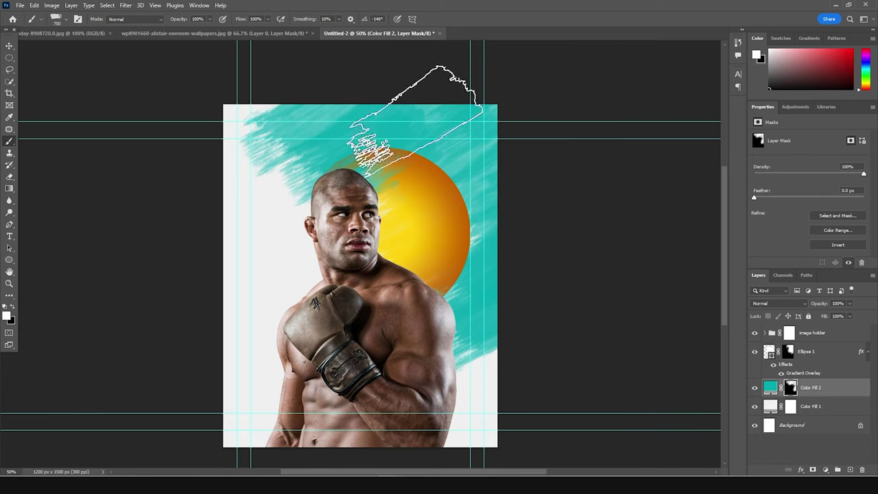
Switch to the 265 px "camisado.de | paint brushes 3" brush and set its angle to -17° for the Color Fill 2 mask
{"action": "left_click", "coordinate": [66, 20]}
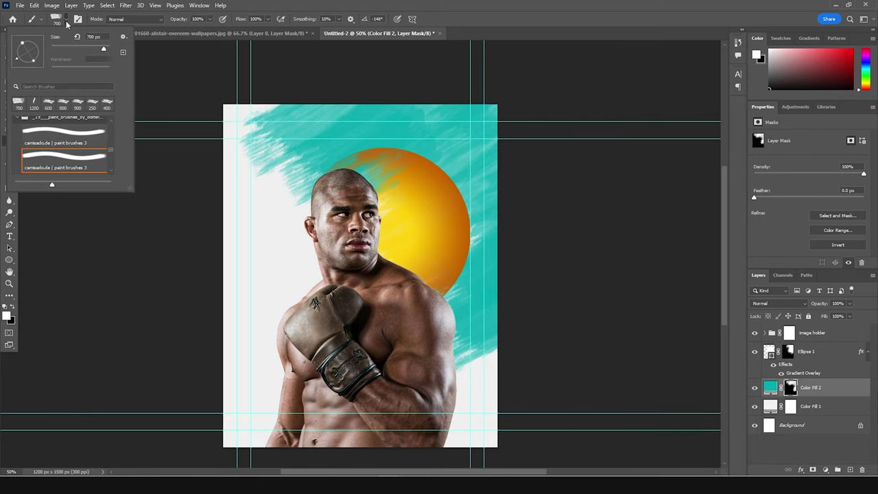
{"action": "scroll", "coordinate": [70, 146], "scroll_direction": "down", "scroll_amount": 1}
{"action": "left_click", "coordinate": [75, 155]}
{"action": "left_click", "coordinate": [73, 169]}
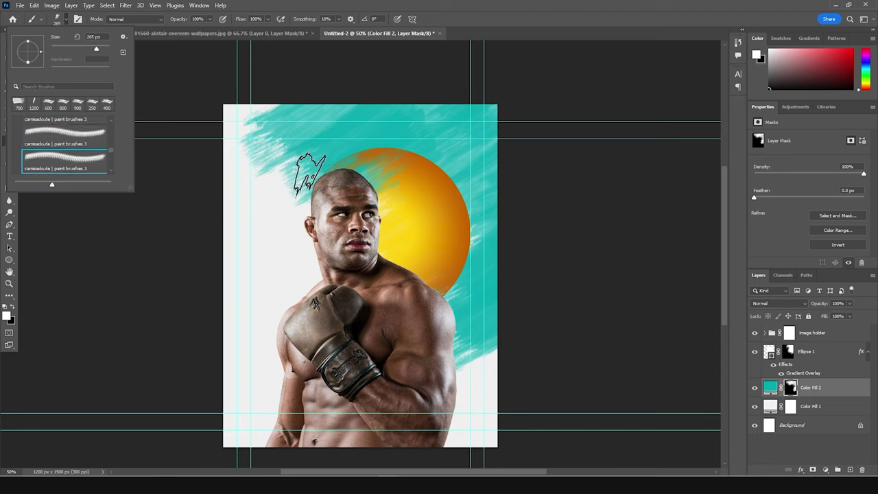
{"action": "left_click", "coordinate": [787, 388]}
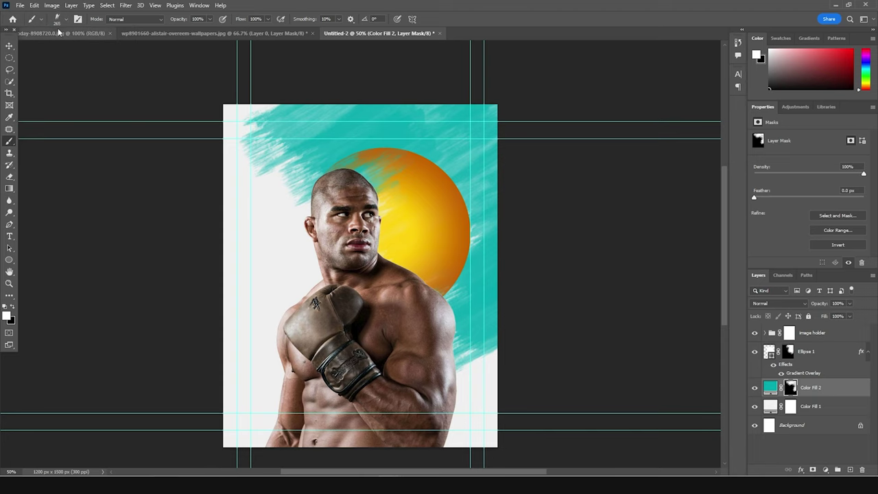
{"action": "left_click", "coordinate": [62, 20]}
{"action": "left_click", "coordinate": [40, 64]}
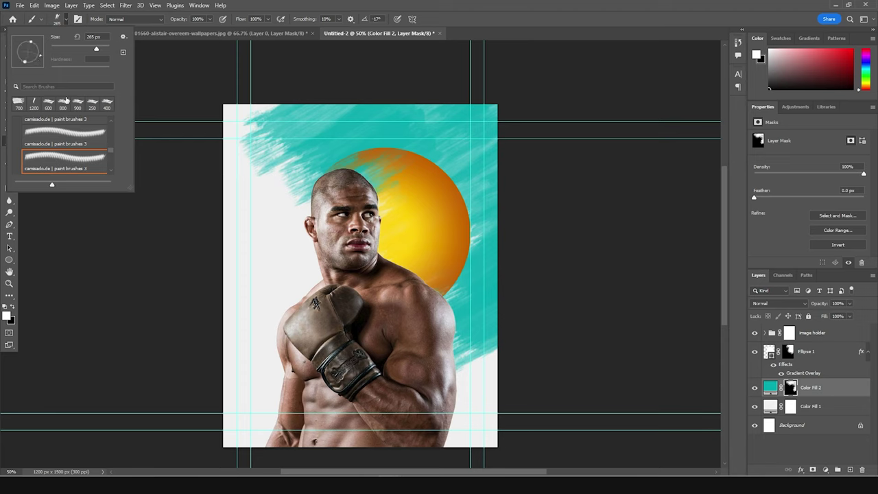
Enlarge the brush to 700 px and paint black on the teal fill's mask to break up the teal around the circle
{"action": "left_click", "coordinate": [14, 308]}
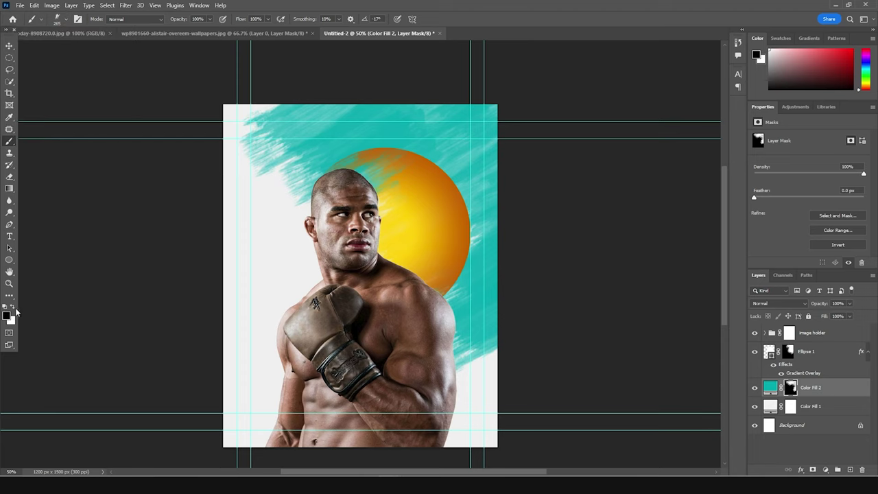
{"action": "key", "text": "bracketright"}
{"action": "key", "text": "bracketright"}
{"action": "key", "text": "bracketright"}
{"action": "key", "text": "bracketright"}
{"action": "key", "text": "bracketright"}
{"action": "key", "text": "bracketright"}
{"action": "key", "text": "bracketright"}
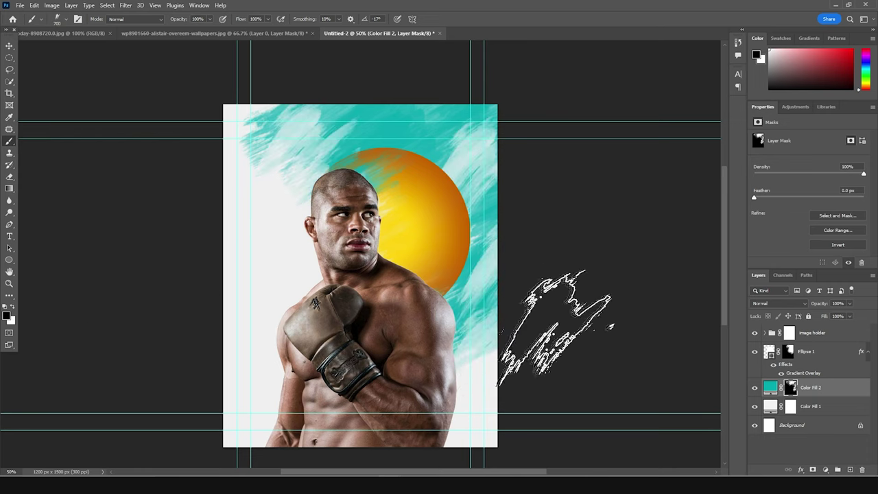
Set the brush angle to -34° and brush away more teal in the poster's upper area
{"action": "left_click", "coordinate": [65, 19]}
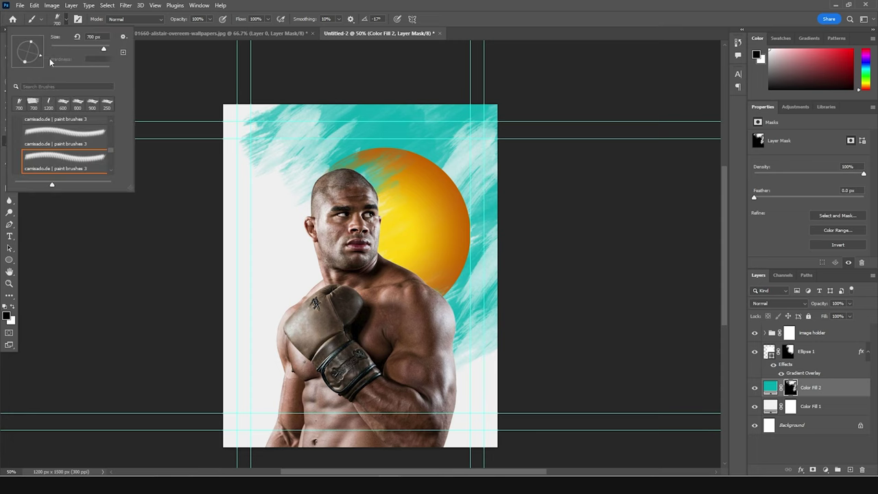
{"action": "left_click_drag", "start_coordinate": [40, 60], "coordinate": [39, 60]}
{"action": "key", "text": "Return"}
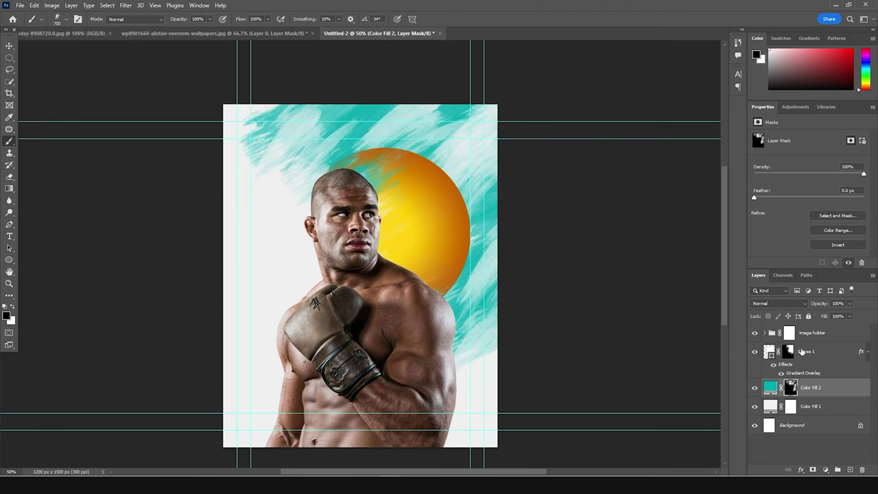
Roughen the gradient circle's right and lower edges by painting black strokes on the Ellipse 1 mask
{"action": "left_click", "coordinate": [788, 352]}
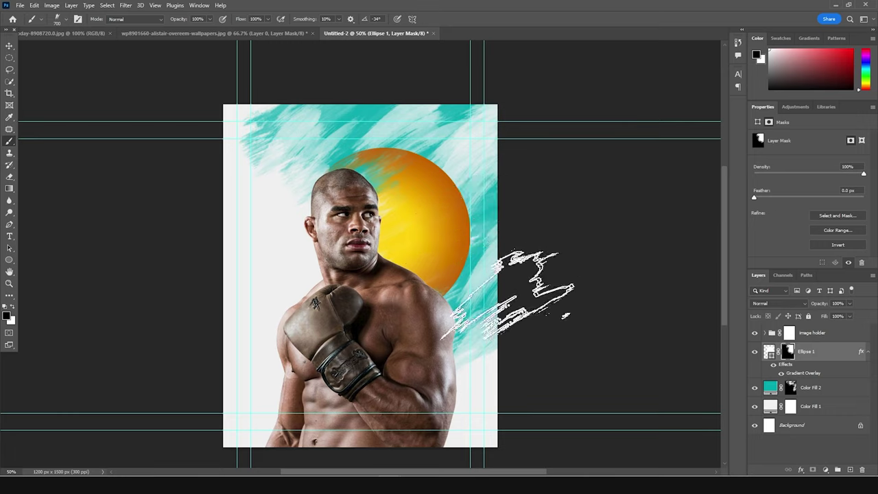
{"action": "left_click", "coordinate": [386, 286]}
{"action": "left_click", "coordinate": [496, 250]}
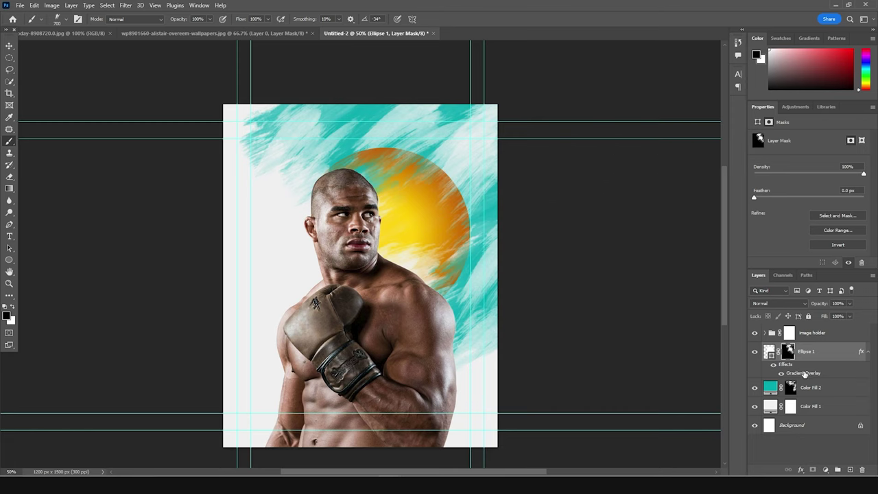
Rework the Color Fill 2 mask, painting teal streaks back in with white around the fighter's head and along the poster's edges
{"action": "left_click", "coordinate": [790, 387]}
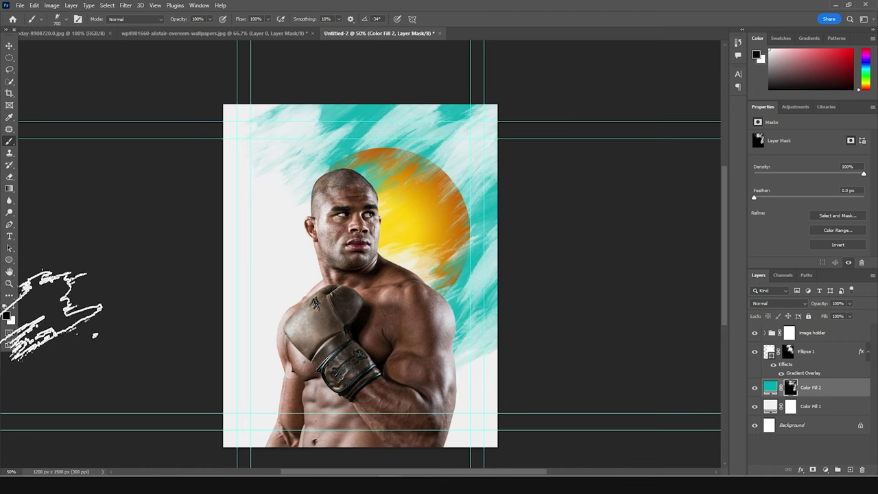
{"action": "left_click", "coordinate": [13, 307]}
{"action": "left_click", "coordinate": [287, 116]}
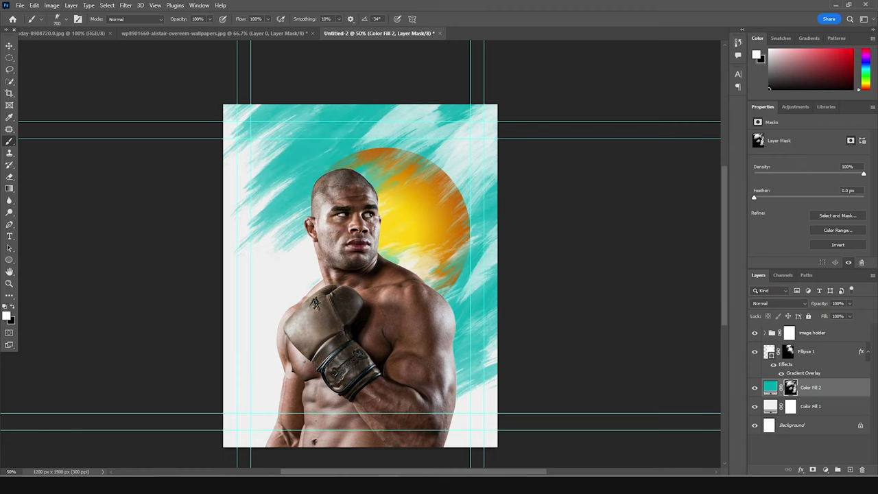
Texture the teal fill's mask with white, then black strokes around the fighter, using the 1128 px camisado brush at -32°
{"action": "left_click", "coordinate": [66, 20]}
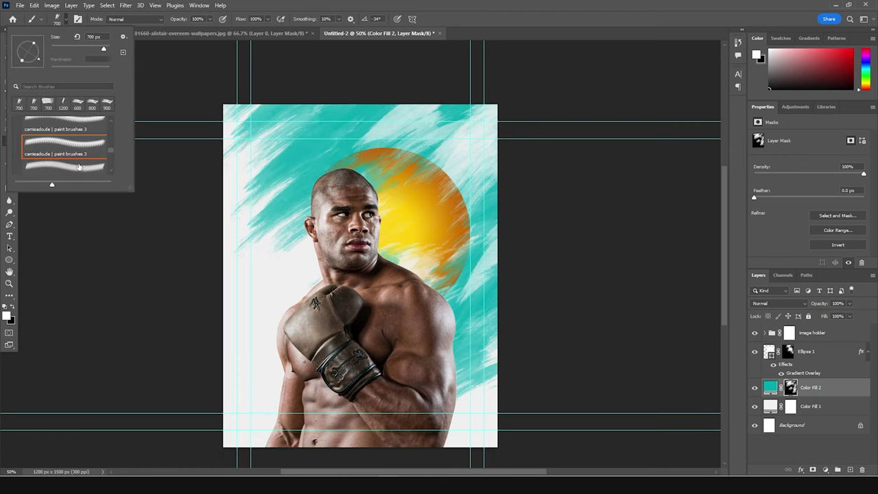
{"action": "left_click", "coordinate": [86, 166]}
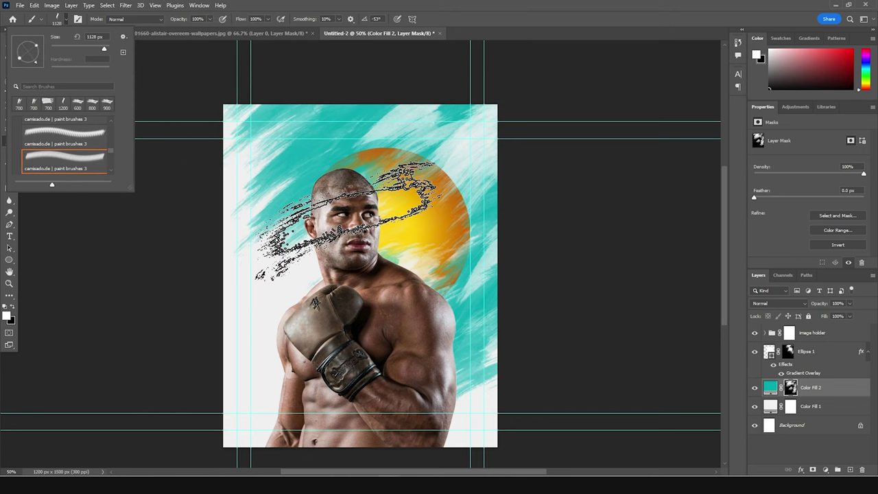
{"action": "left_click_drag", "start_coordinate": [39, 62], "coordinate": [42, 59]}
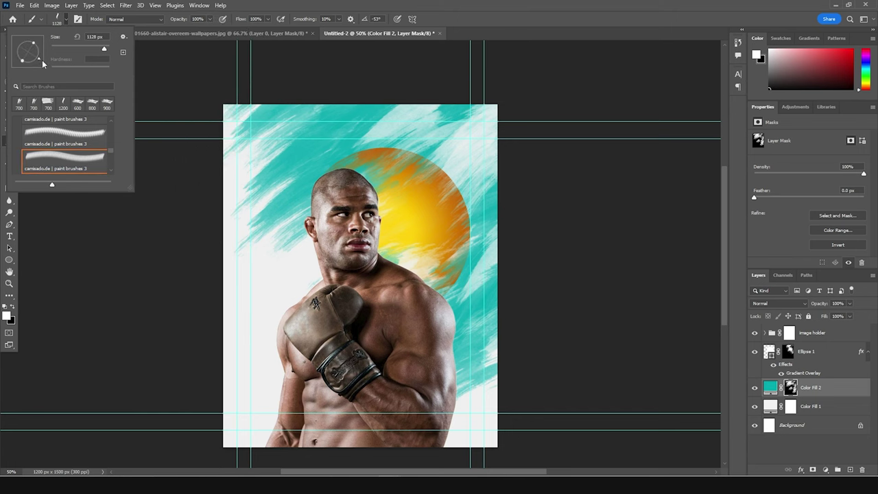
{"action": "left_click", "coordinate": [345, 186]}
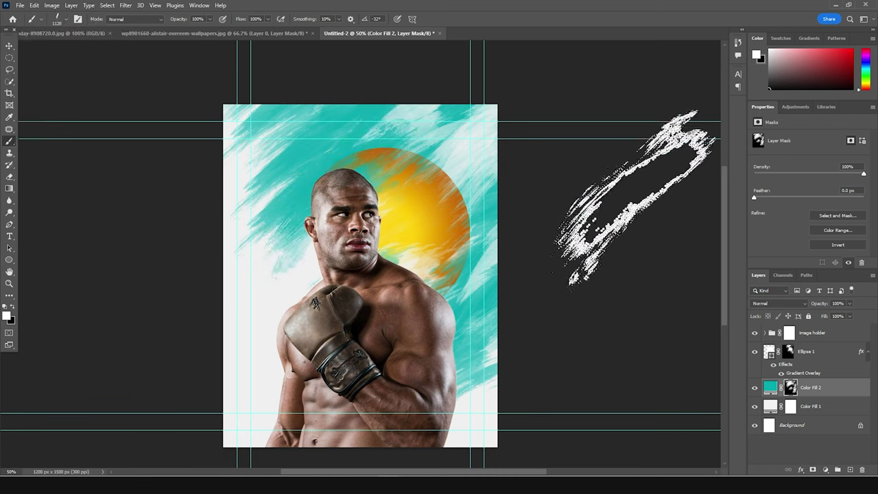
{"action": "left_click", "coordinate": [11, 307]}
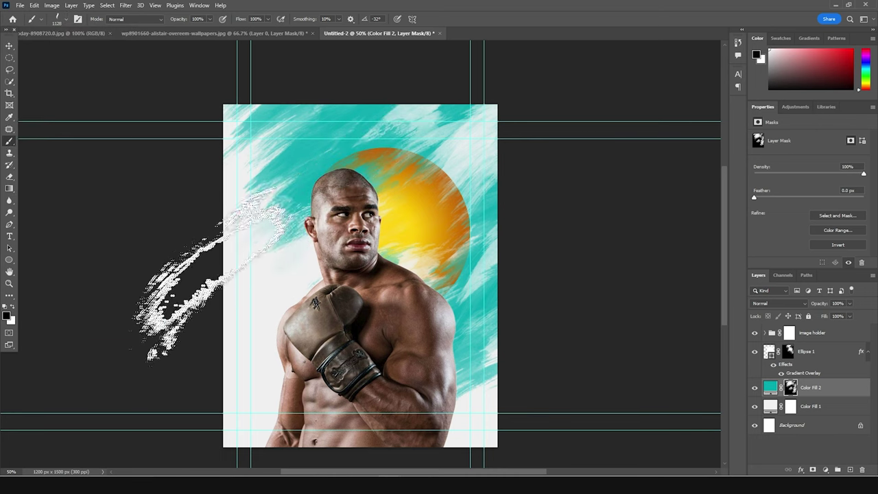
{"action": "left_click", "coordinate": [224, 215]}
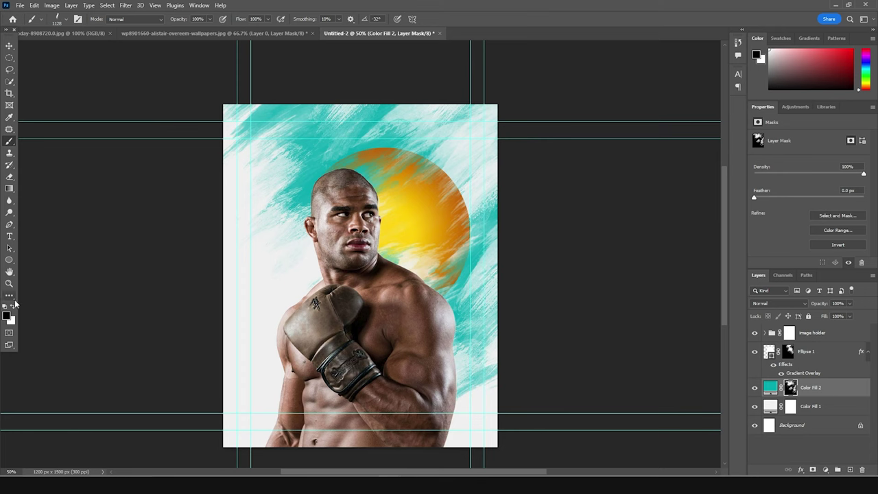
Choose the 458 px camisado brush at -28°, enlarge it to 1100 px, and paint white teal-revealing strokes on the Color Fill 2 mask
{"action": "left_click", "coordinate": [67, 21]}
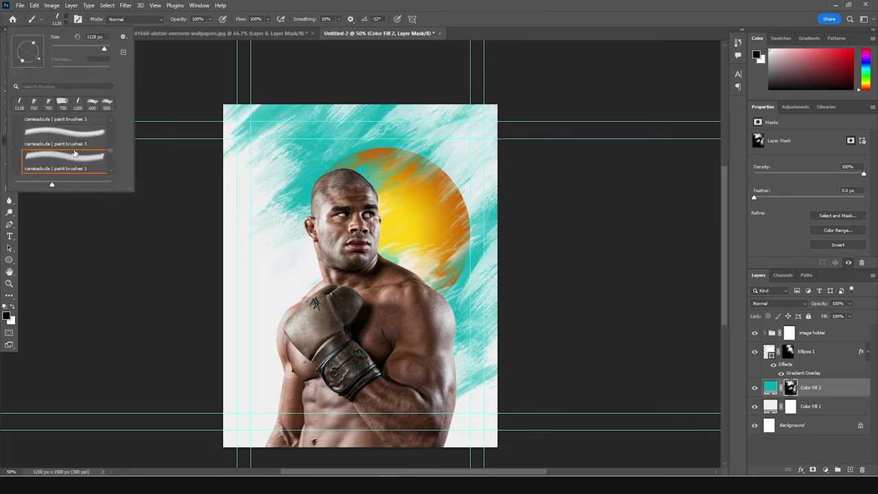
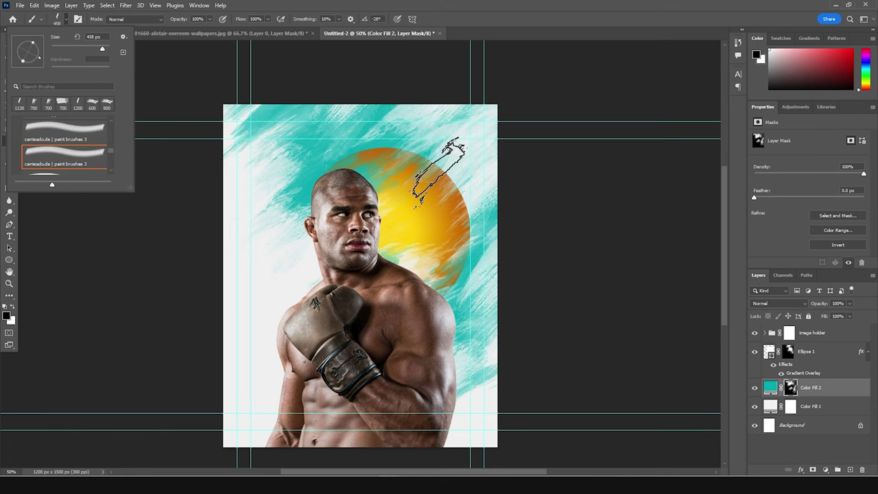
{"action": "key", "text": "Return"}
{"action": "left_click", "coordinate": [12, 308]}
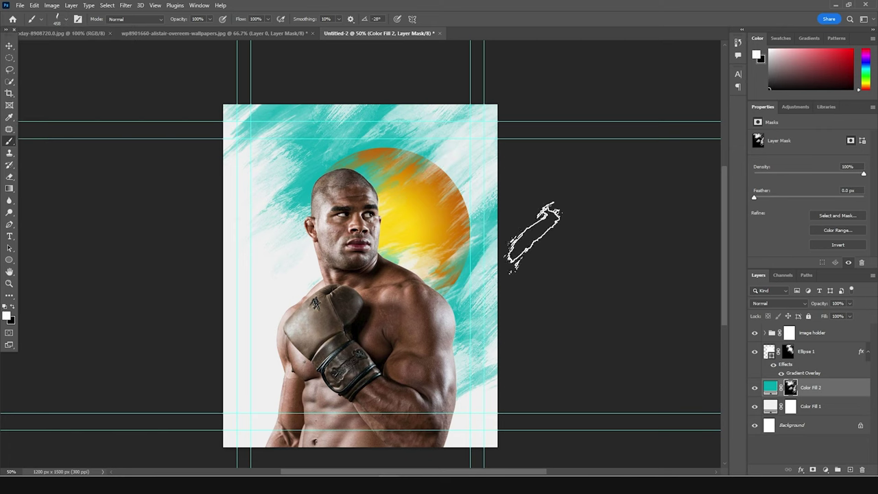
{"action": "key", "text": "bracketright"}
{"action": "key", "text": "bracketright"}
{"action": "key", "text": "bracketright"}
{"action": "key", "text": "bracketright"}
{"action": "key", "text": "bracketright"}
{"action": "key", "text": "bracketright"}
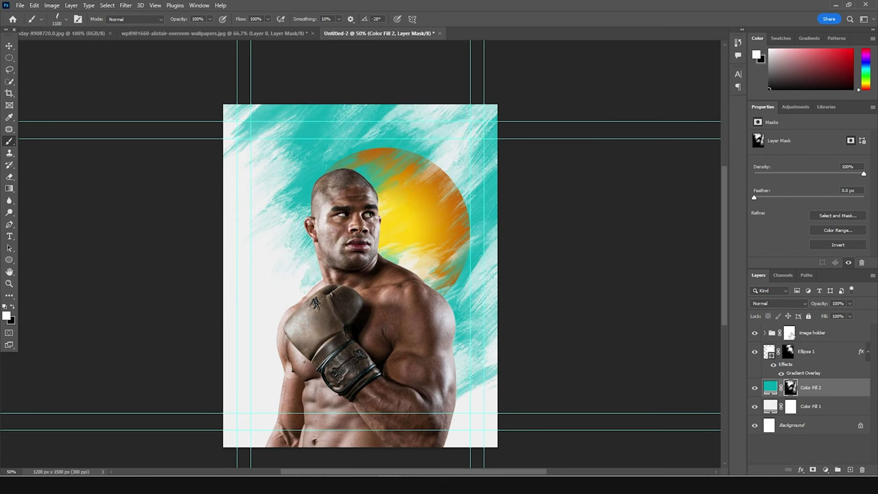
Fade the fighter's arms and lower torso by painting black brush strokes on the image holder group's mask
{"action": "left_click", "coordinate": [790, 334]}
{"action": "left_click", "coordinate": [754, 333]}
{"action": "left_click", "coordinate": [754, 333]}
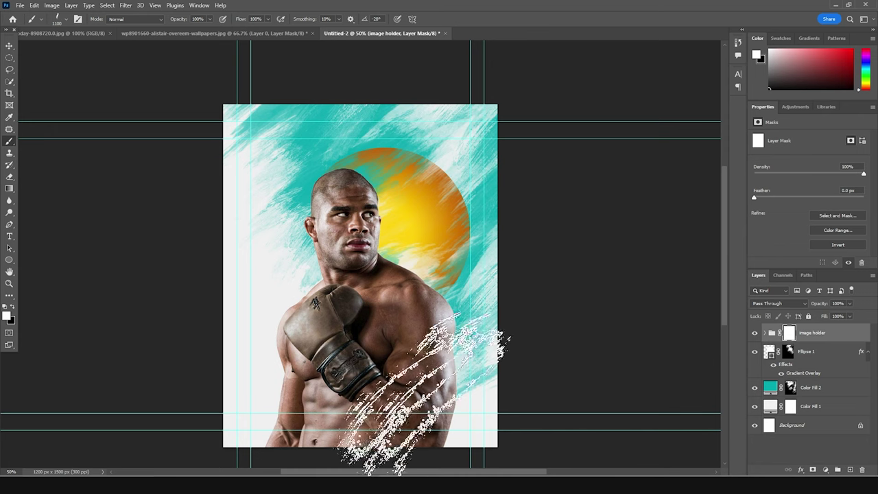
{"action": "left_click", "coordinate": [12, 309]}
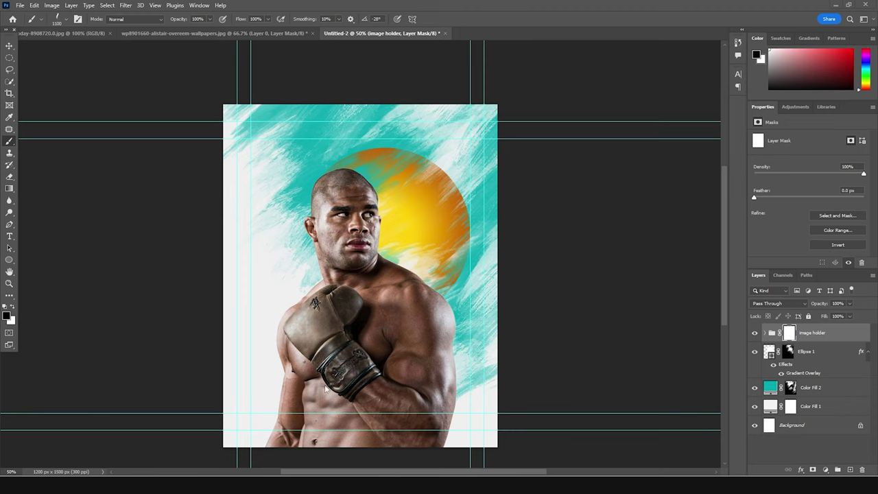
{"action": "mouse_move", "coordinate": [293, 400]}
{"action": "left_mouse_down"}
{"action": "mouse_move", "coordinate": [284, 375]}
{"action": "mouse_move", "coordinate": [239, 382]}
{"action": "mouse_move", "coordinate": [201, 366]}
{"action": "mouse_move", "coordinate": [346, 384]}
{"action": "mouse_move", "coordinate": [380, 399]}
{"action": "mouse_move", "coordinate": [481, 380]}
{"action": "mouse_move", "coordinate": [488, 388]}
{"action": "mouse_move", "coordinate": [519, 235]}
{"action": "mouse_move", "coordinate": [639, 186]}
{"action": "left_mouse_up"}
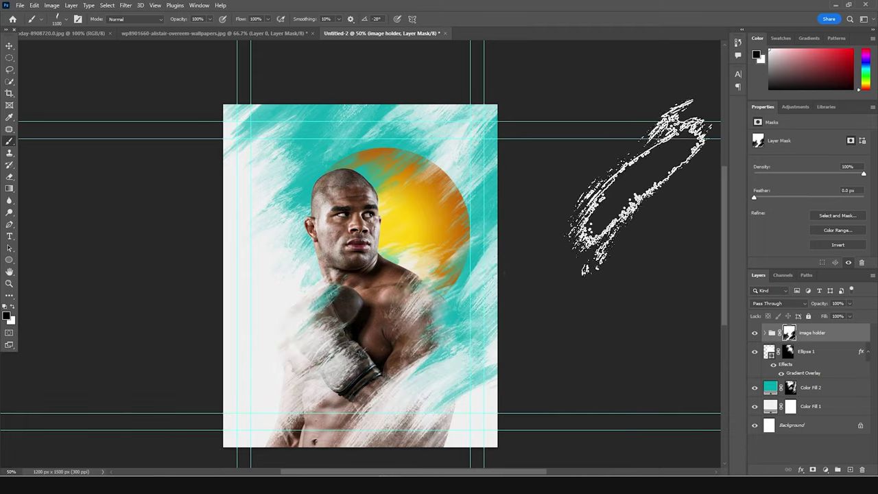
Switch back to the 265 px camisado brush and set its angle to -21° for the image holder mask
{"action": "left_click", "coordinate": [67, 19]}
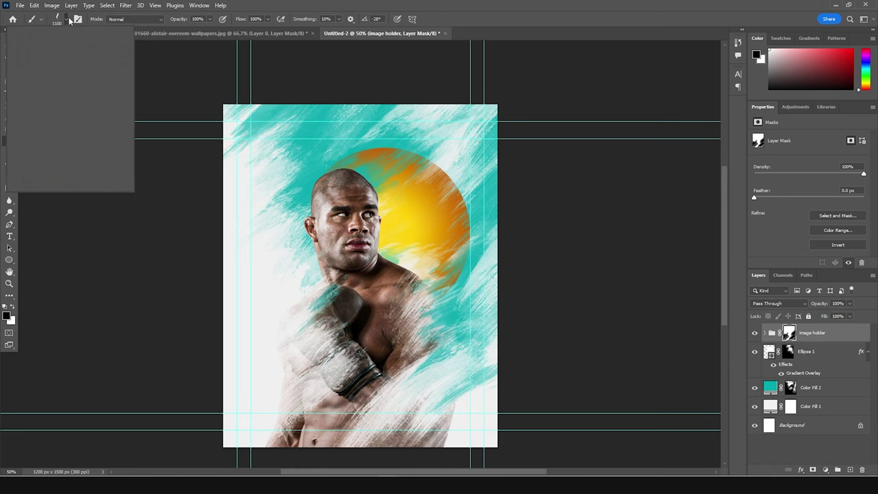
{"action": "left_click", "coordinate": [64, 126]}
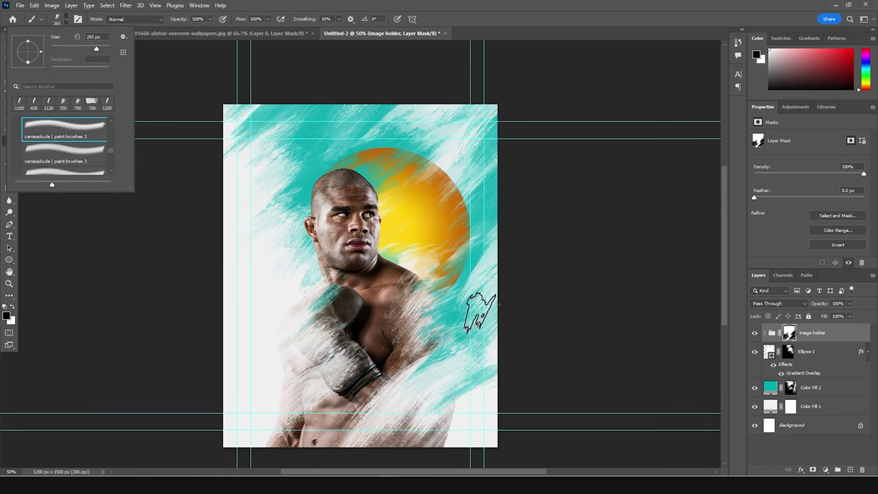
{"action": "left_click", "coordinate": [439, 324]}
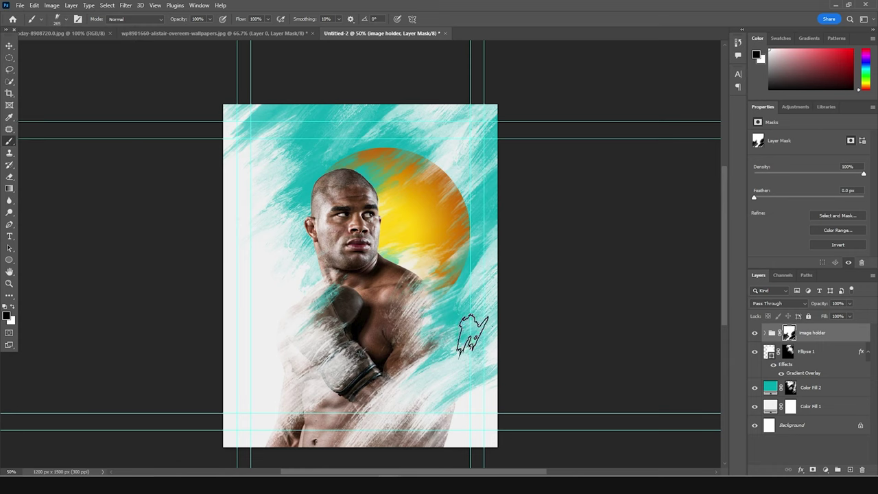
{"action": "left_click", "coordinate": [66, 20]}
{"action": "left_click_drag", "start_coordinate": [40, 56], "coordinate": [38, 60]}
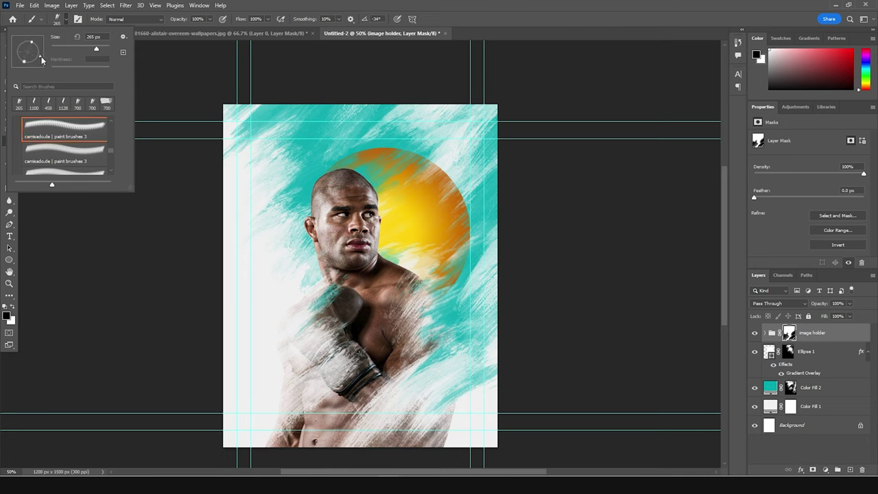
{"action": "left_click", "coordinate": [291, 309]}
Enlarge the brush to 800 px and beyond, and paint black to dissolve the fighter's sides and lower body into the background
{"action": "key", "text": "bracketright"}
{"action": "key", "text": "bracketright"}
{"action": "key", "text": "bracketright"}
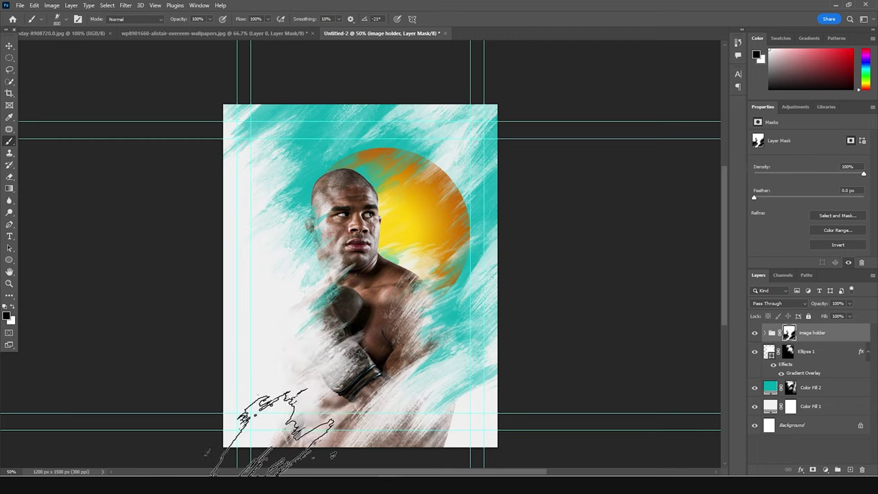
{"action": "key", "text": "bracketright"}
{"action": "key", "text": "bracketright"}
{"action": "key", "text": "bracketright"}
{"action": "key", "text": "bracketright"}
{"action": "key", "text": "bracketright"}
{"action": "key", "text": "bracketright"}
{"action": "key", "text": "bracketright"}
{"action": "key", "text": "bracketright"}
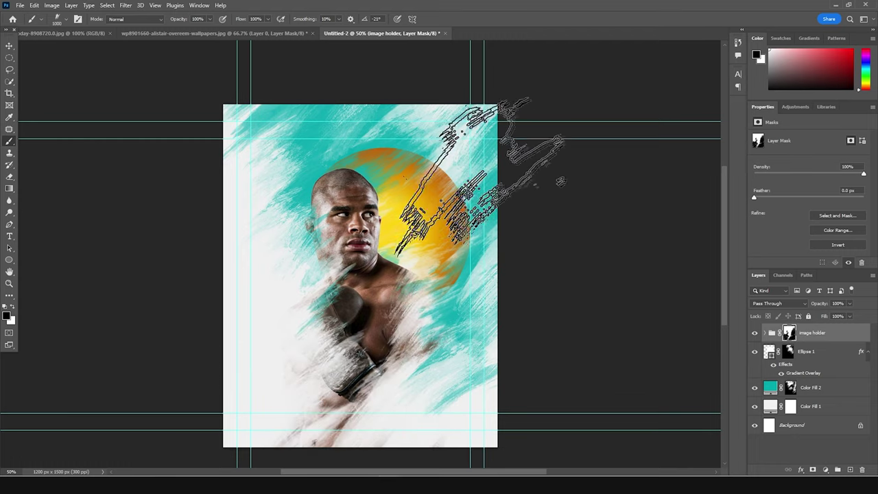
Choose the 847 px camisado paint brush and set its angle to -10° for the image holder mask
{"action": "left_click", "coordinate": [66, 19]}
{"action": "left_click", "coordinate": [78, 164]}
{"action": "left_click", "coordinate": [82, 163]}
{"action": "left_click", "coordinate": [82, 161]}
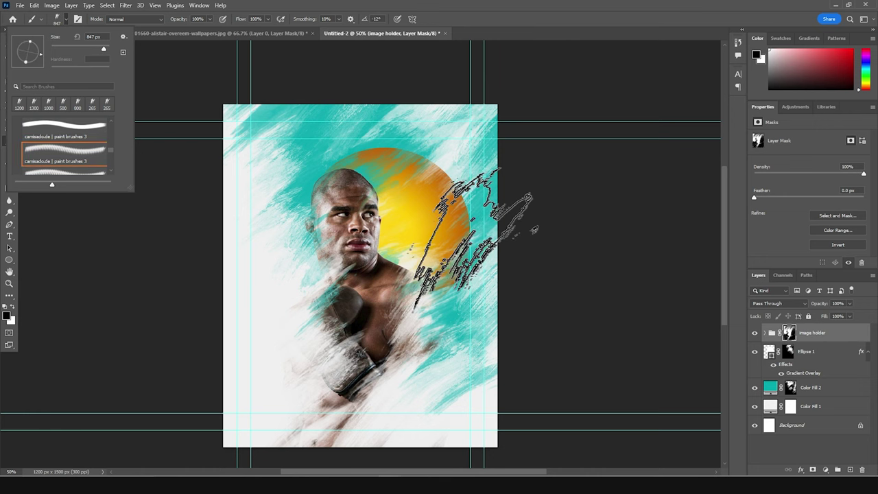
{"action": "left_click", "coordinate": [38, 58]}
{"action": "left_click", "coordinate": [39, 55]}
Paint white on the image holder mask to restore the fighter's shoulders and arms, reducing the brush size
{"action": "left_click", "coordinate": [12, 306]}
{"action": "left_click", "coordinate": [460, 308]}
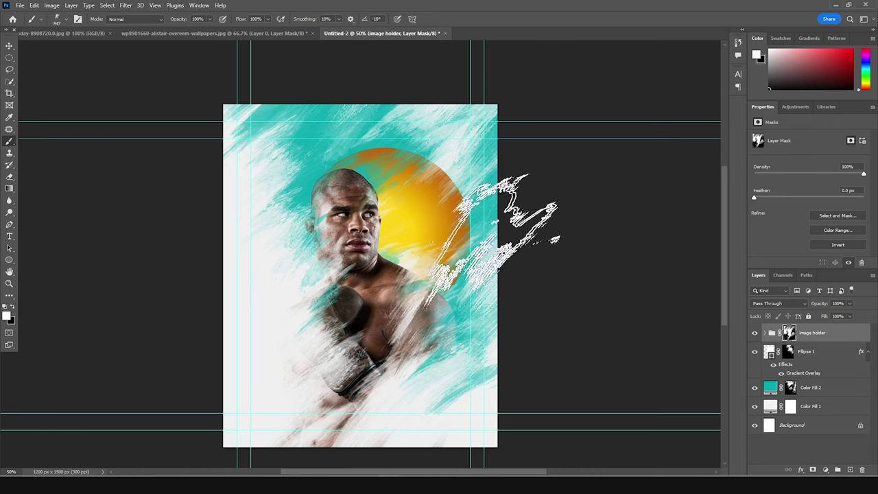
{"action": "left_click", "coordinate": [334, 335]}
{"action": "key", "text": "bracketleft"}
{"action": "key", "text": "bracketleft"}
{"action": "key", "text": "bracketleft"}
{"action": "key", "text": "bracketleft"}
Switch to black, shrink the brush to 600 px, and paint out the fighter's lower body on the image holder mask
{"action": "left_click", "coordinate": [13, 306]}
{"action": "left_click", "coordinate": [328, 322]}
{"action": "key", "text": "bracketleft"}
{"action": "key", "text": "bracketleft"}
{"action": "key", "text": "bracketleft"}
{"action": "key", "text": "bracketleft"}
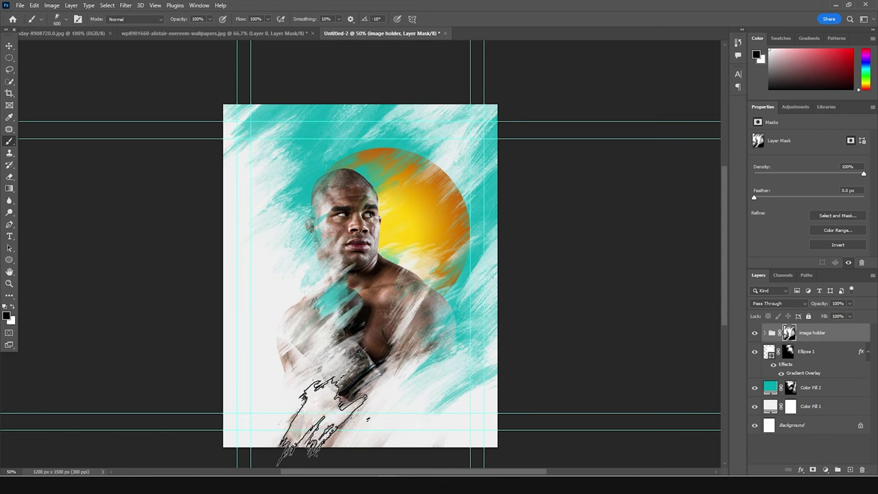
{"action": "mouse_move", "coordinate": [302, 425]}
{"action": "left_mouse_down"}
{"action": "mouse_move", "coordinate": [274, 453]}
{"action": "mouse_move", "coordinate": [363, 419]}
{"action": "mouse_move", "coordinate": [336, 456]}
{"action": "mouse_move", "coordinate": [302, 435]}
{"action": "left_mouse_up"}
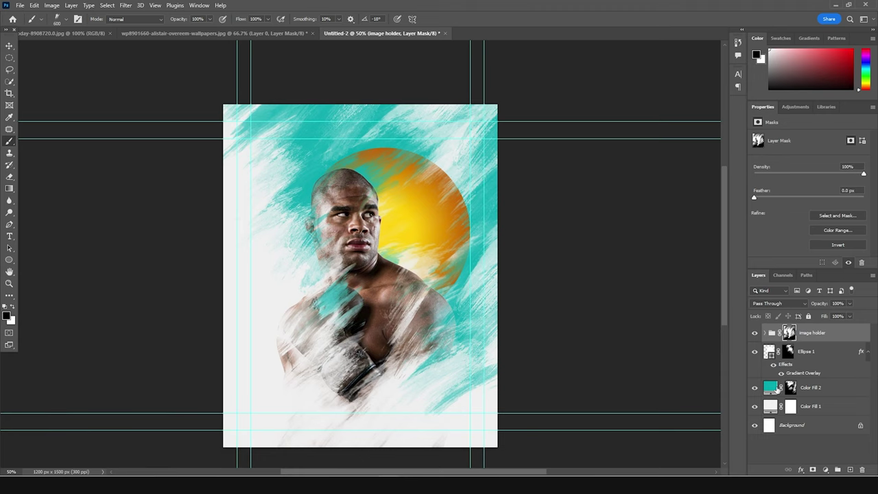
Open Layer 1 in the Camera Raw Filter and set Exposure +0.30, Highlights -59, Shadows +31, Texture +21 and Clarity +44
{"action": "left_click", "coordinate": [763, 334]}
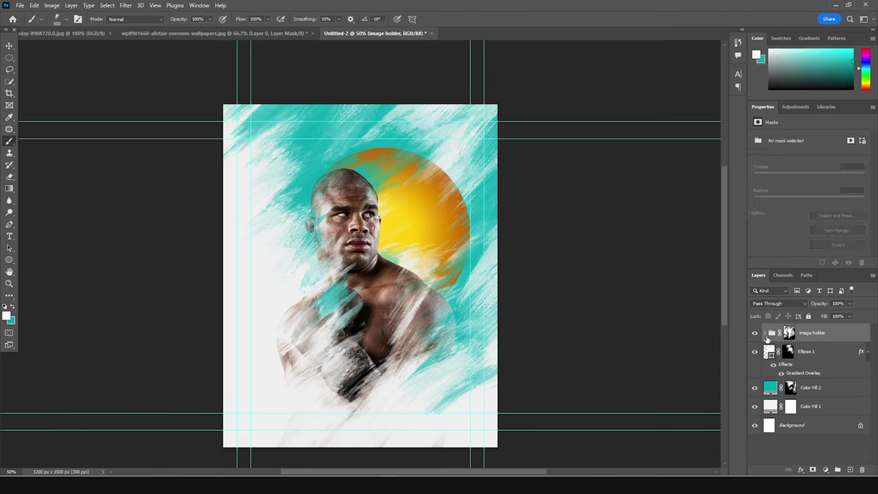
{"action": "left_click", "coordinate": [773, 353]}
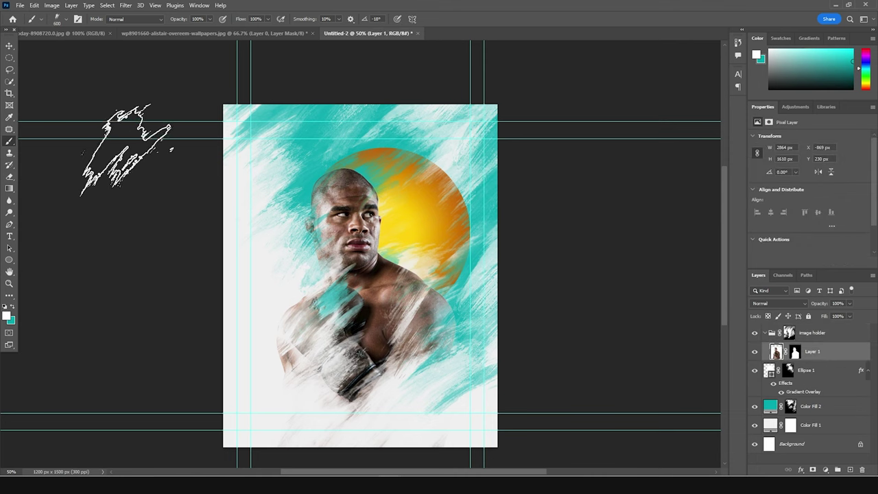
{"action": "left_click", "coordinate": [125, 5]}
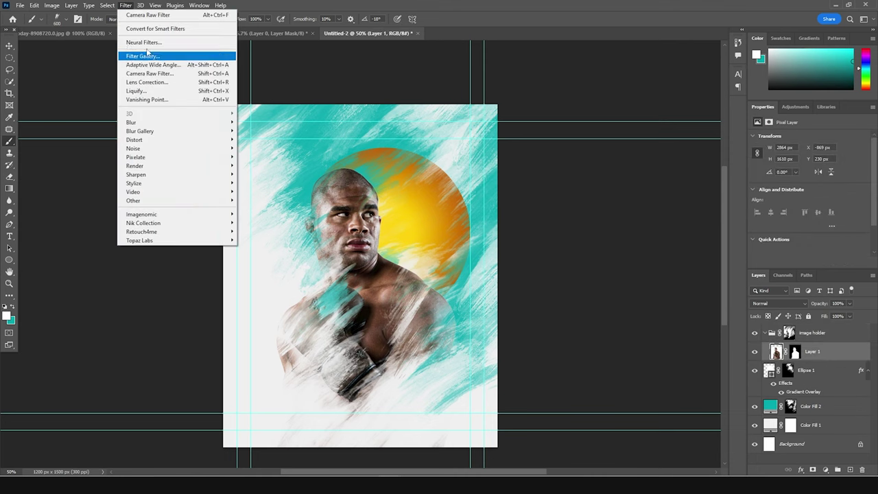
{"action": "left_click", "coordinate": [148, 73]}
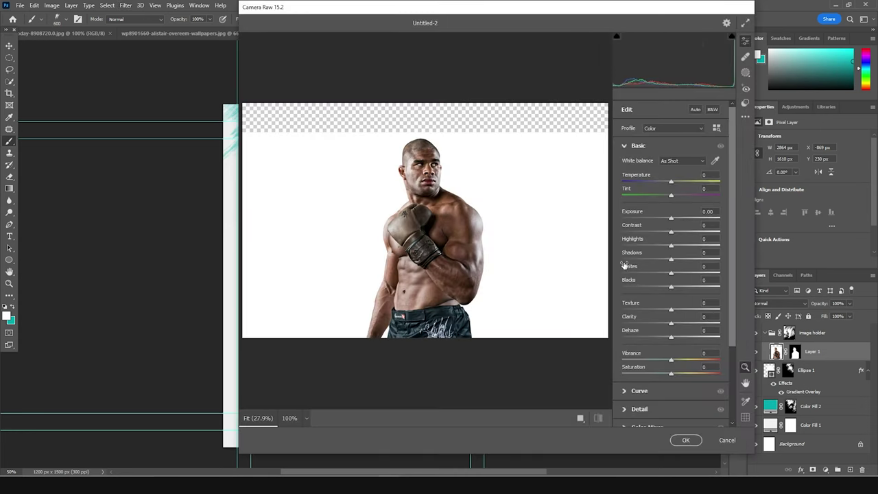
{"action": "left_click", "coordinate": [643, 248]}
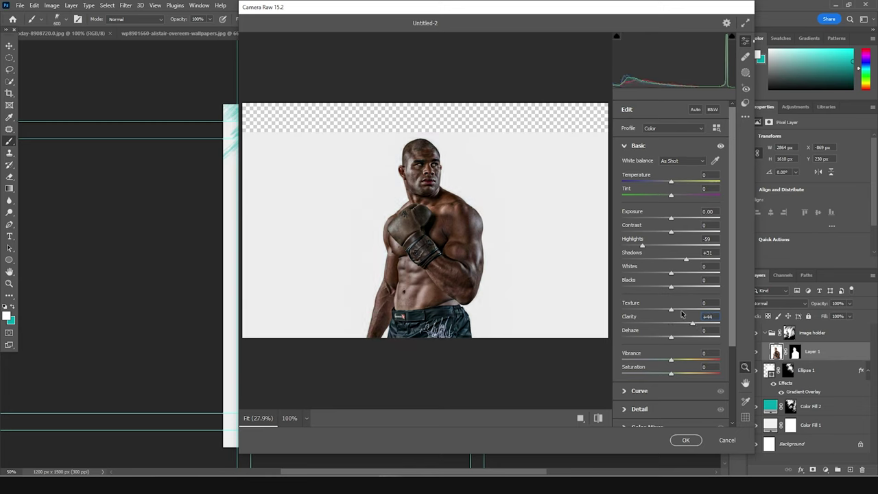
{"action": "left_click_drag", "start_coordinate": [672, 218], "coordinate": [674, 218]}
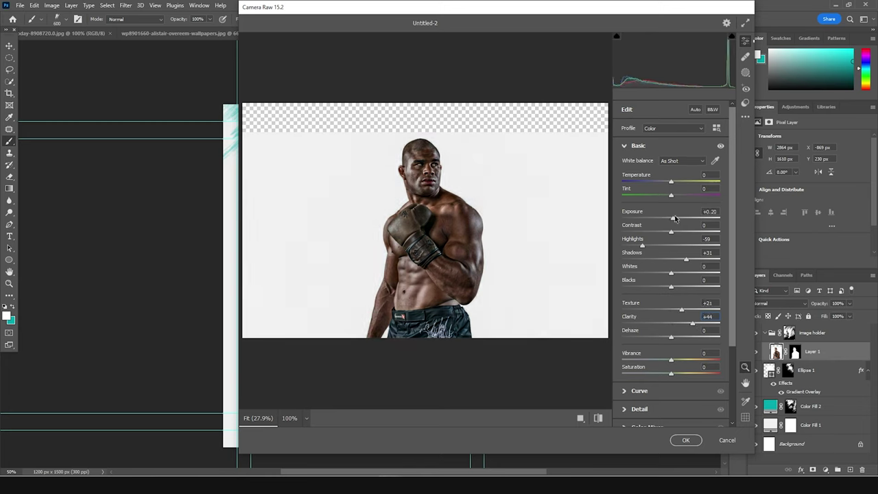
Set Noise Reduction to 21, Highlights to -48 and Vibrance to -35, and apply the Camera Raw filter
{"action": "left_click", "coordinate": [626, 410]}
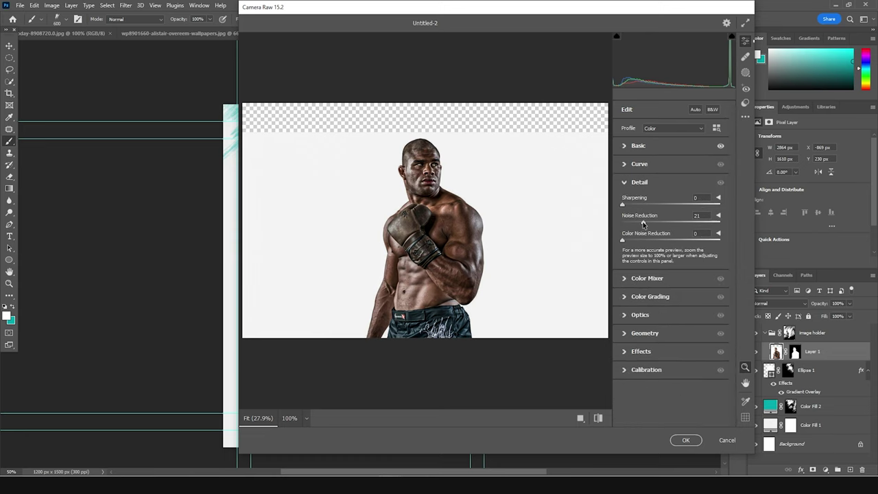
{"action": "left_click", "coordinate": [643, 223]}
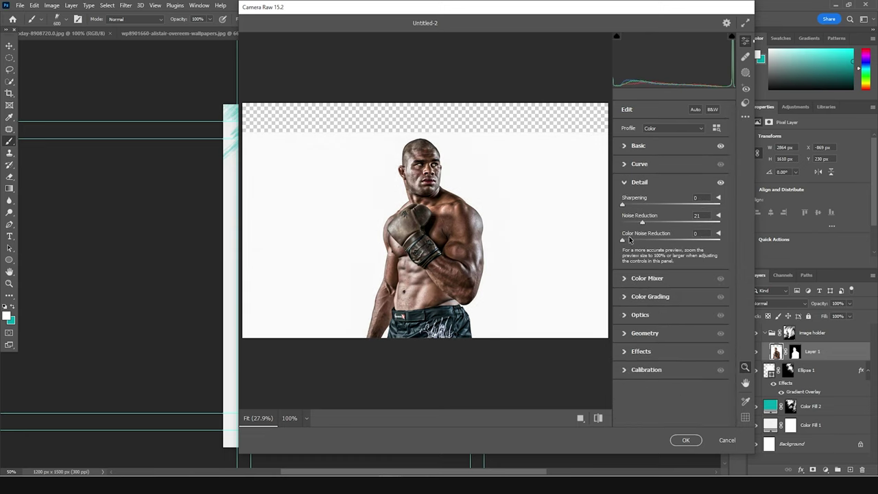
{"action": "left_click", "coordinate": [625, 147]}
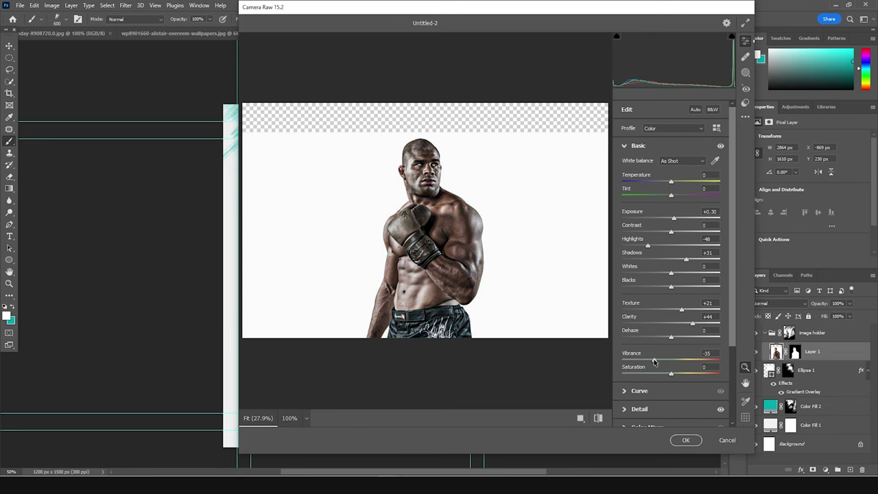
{"action": "left_click", "coordinate": [684, 440]}
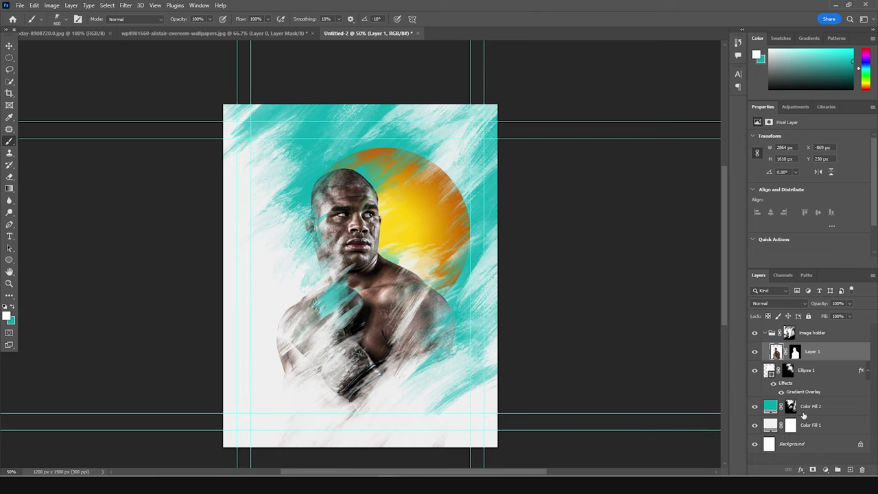
Create a new layer at the top of the image holder group and select the Clouds513 brush
{"action": "left_click", "coordinate": [814, 334]}
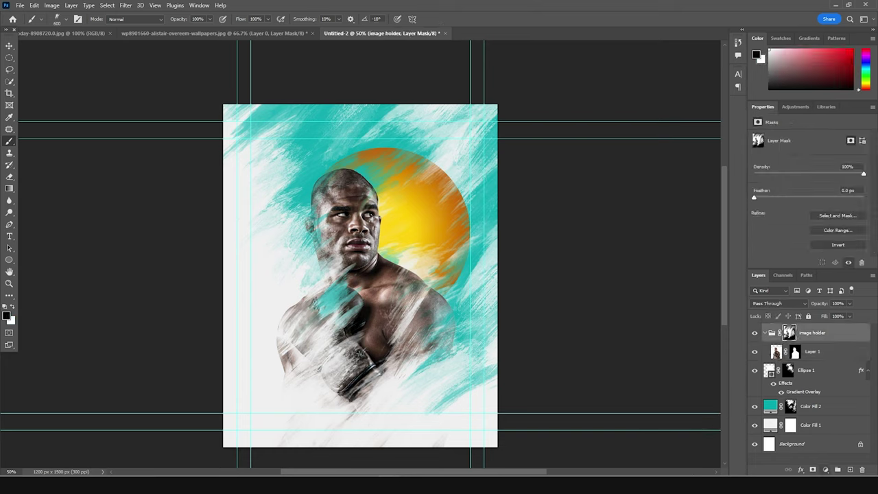
{"action": "left_click", "coordinate": [850, 470]}
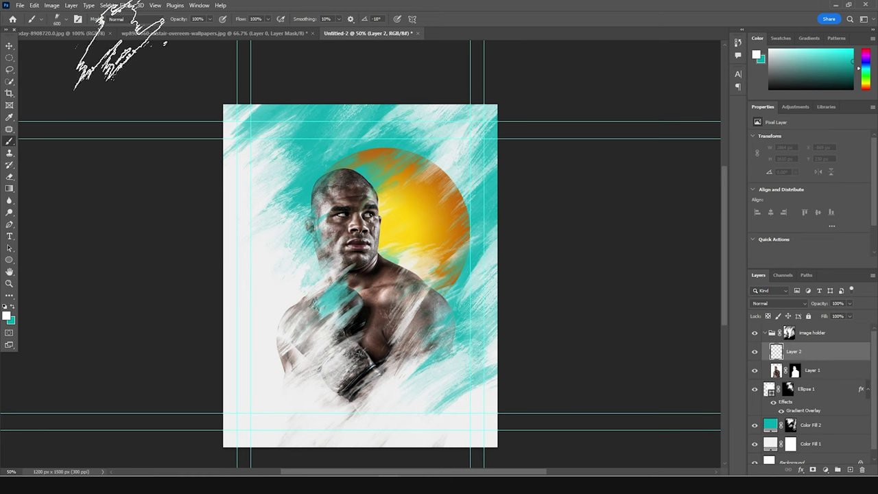
{"action": "left_click", "coordinate": [66, 22]}
{"action": "scroll", "coordinate": [86, 141], "scroll_direction": "down", "scroll_amount": 2}
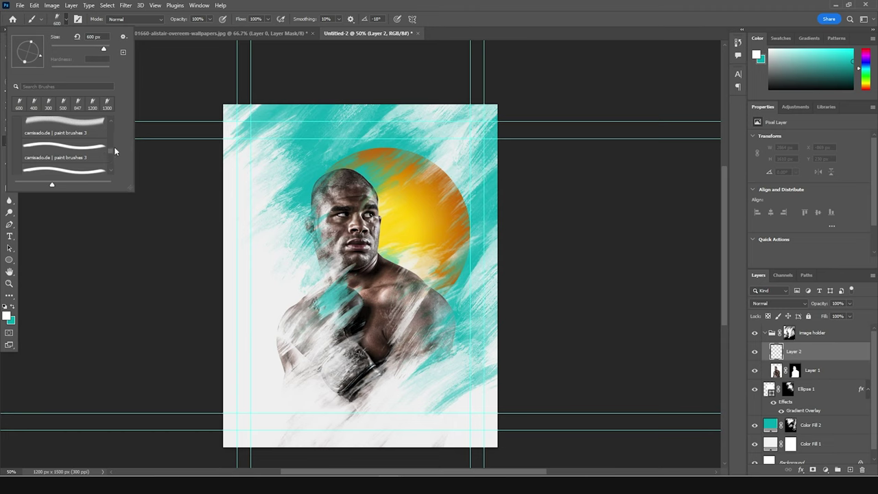
{"action": "left_click_drag", "start_coordinate": [110, 153], "coordinate": [113, 175]}
{"action": "left_click", "coordinate": [71, 163]}
{"action": "scroll", "coordinate": [71, 163], "scroll_direction": "up", "scroll_amount": 5}
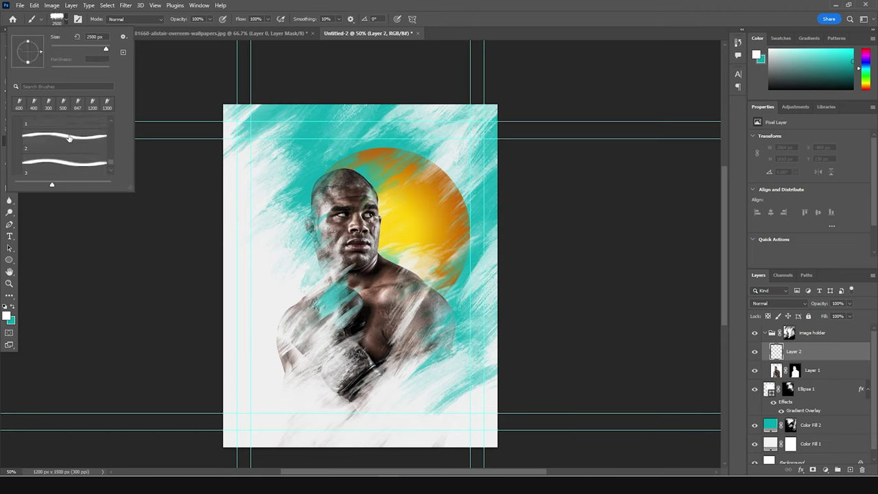
{"action": "scroll", "coordinate": [69, 137], "scroll_direction": "up", "scroll_amount": 5}
{"action": "left_click", "coordinate": [65, 136]}
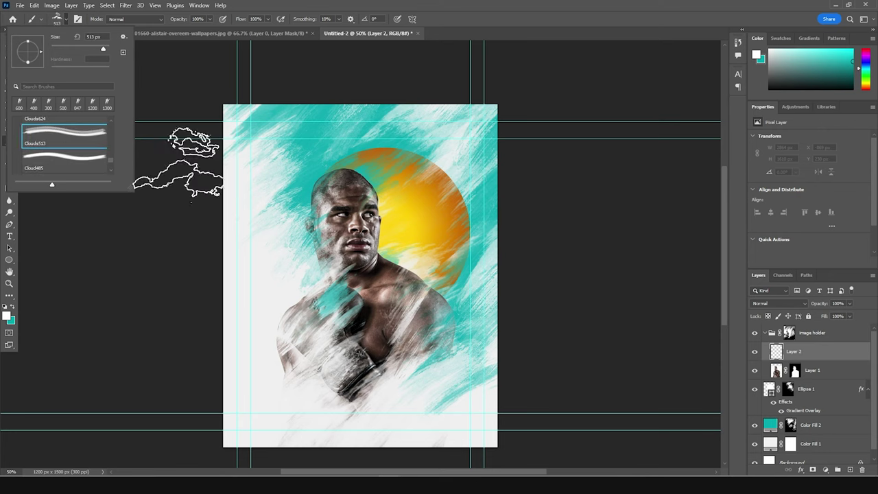
Try several cloud brushes and settle on the 618 px Cloud618 brush
{"action": "scroll", "coordinate": [69, 145], "scroll_direction": "up", "scroll_amount": 2}
{"action": "left_click", "coordinate": [75, 130]}
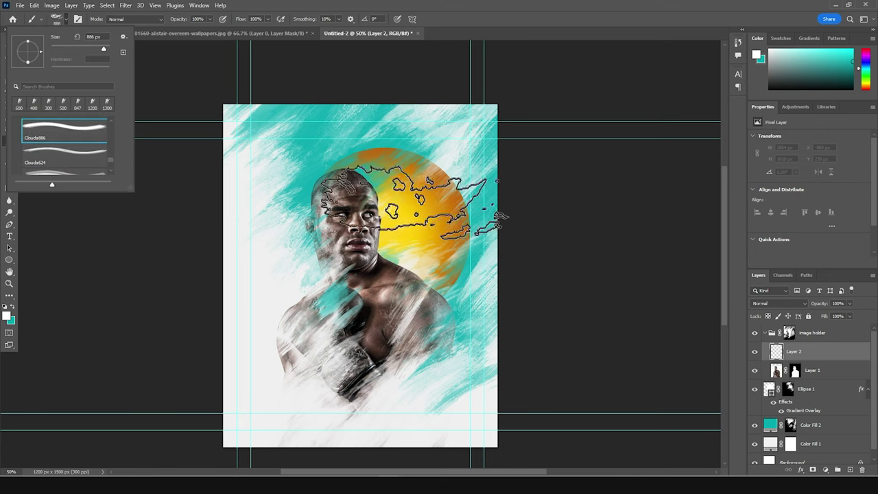
{"action": "scroll", "coordinate": [86, 157], "scroll_direction": "up", "scroll_amount": 1}
{"action": "left_click", "coordinate": [83, 133]}
{"action": "scroll", "coordinate": [44, 144], "scroll_direction": "up", "scroll_amount": 2}
{"action": "left_click", "coordinate": [51, 145]}
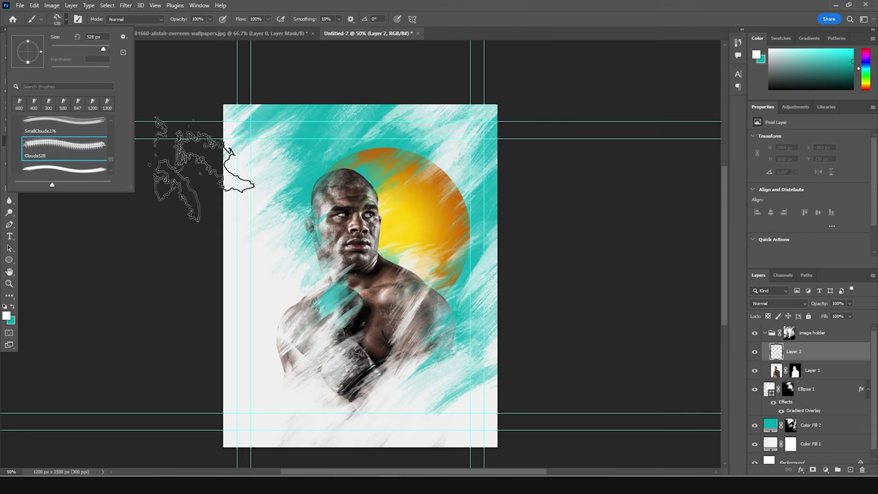
{"action": "scroll", "coordinate": [82, 147], "scroll_direction": "up", "scroll_amount": 2}
{"action": "left_click", "coordinate": [83, 135]}
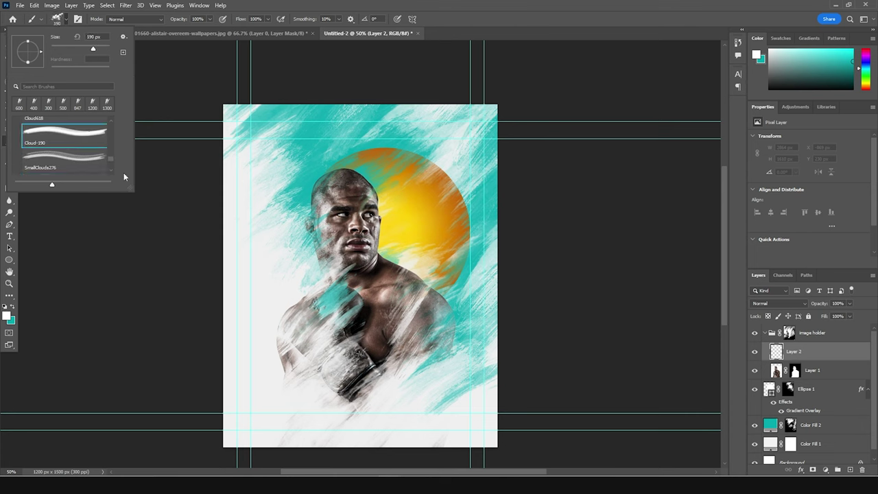
{"action": "scroll", "coordinate": [67, 139], "scroll_direction": "up", "scroll_amount": 1}
{"action": "left_click", "coordinate": [66, 137]}
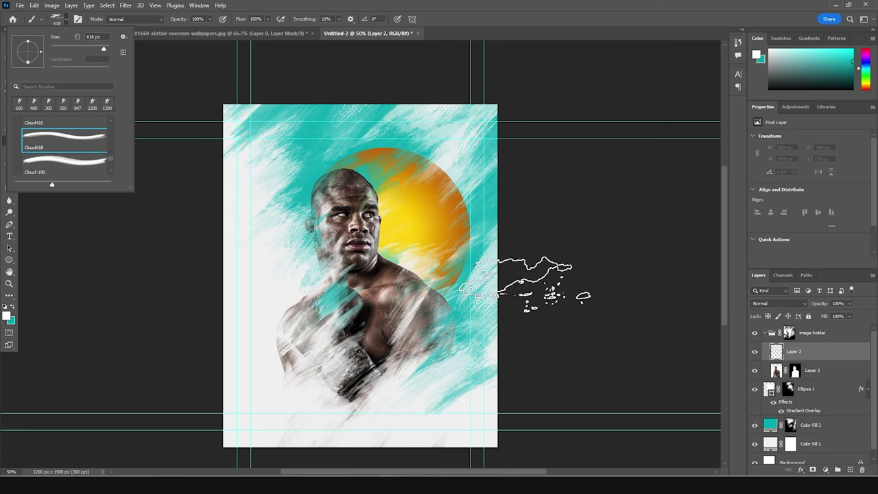
Stamp white clouds on the new layer over the fighter's chest and arms and along the circle's edge
{"action": "left_click", "coordinate": [497, 279]}
{"action": "left_click", "coordinate": [379, 360]}
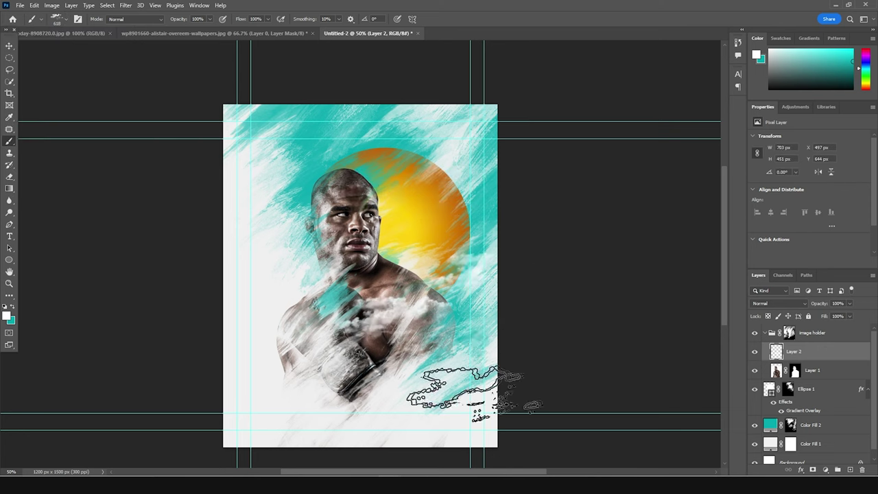
{"action": "left_click", "coordinate": [519, 227]}
{"action": "left_click", "coordinate": [451, 152]}
{"action": "left_click", "coordinate": [278, 331]}
{"action": "left_click", "coordinate": [334, 339]}
{"action": "left_click", "coordinate": [466, 360]}
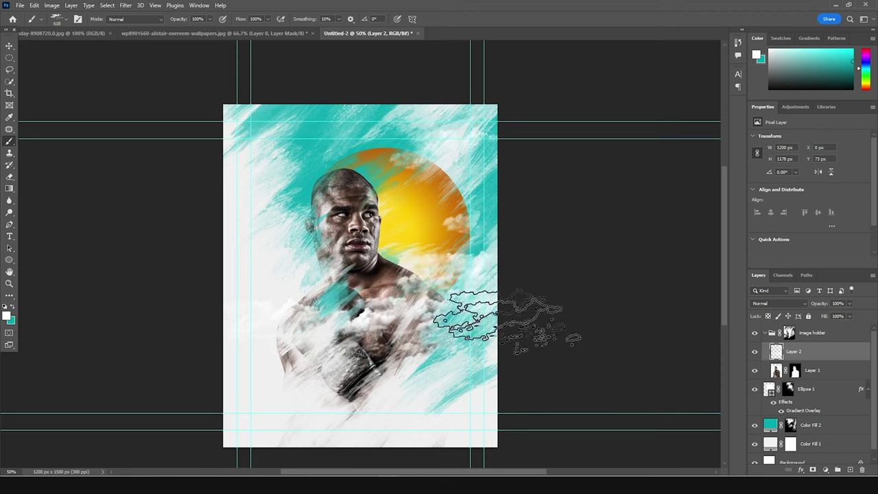
Add more white clouds to the circle's outer edge, the teal area above it and the poster's bottom
{"action": "left_click", "coordinate": [513, 221]}
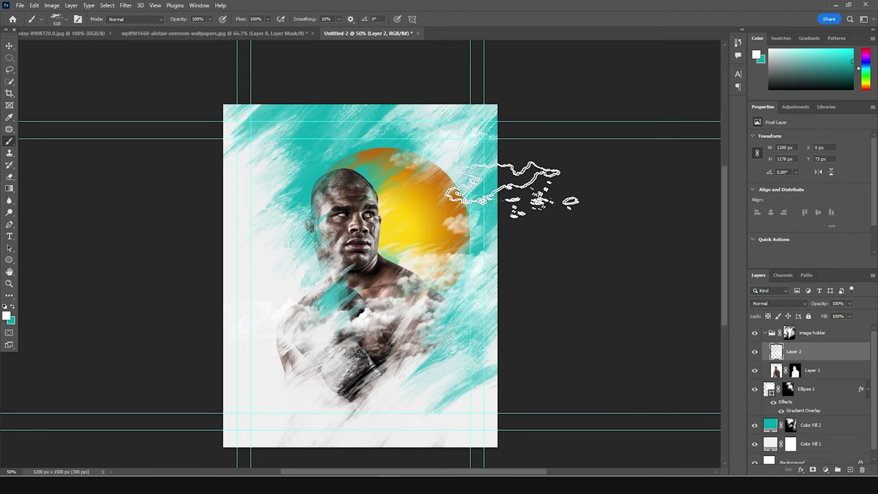
{"action": "left_click", "coordinate": [356, 140]}
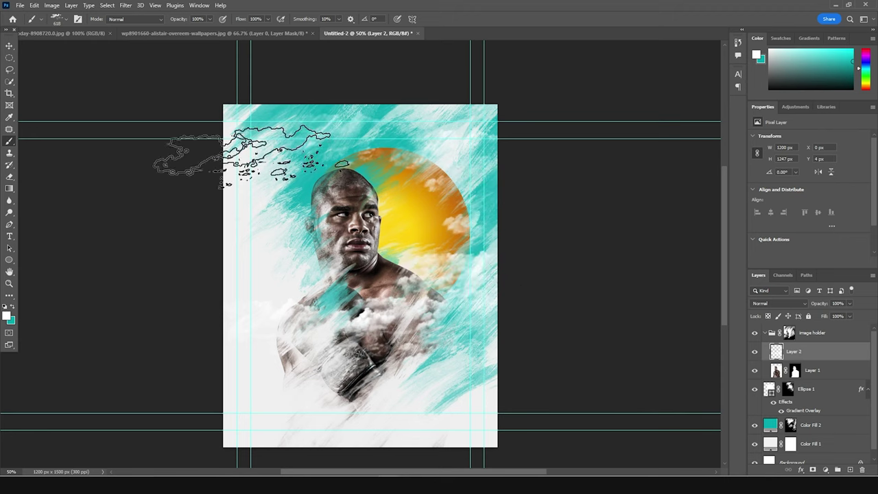
{"action": "left_click", "coordinate": [378, 113]}
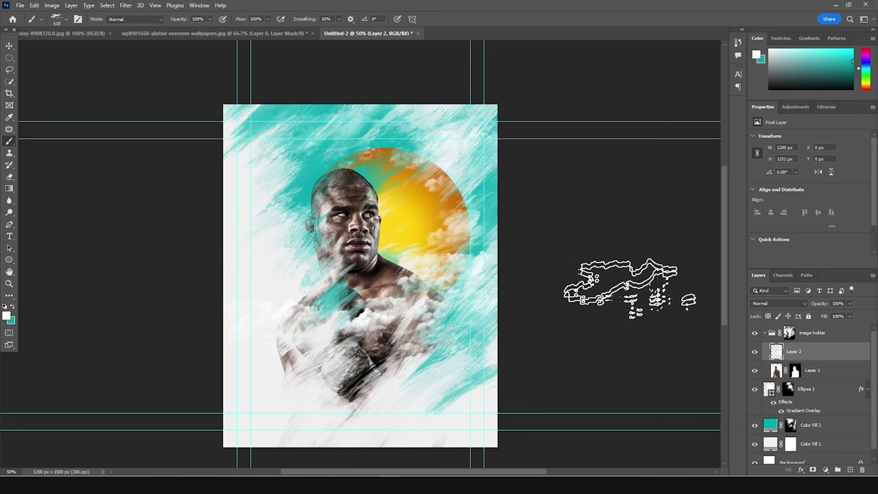
{"action": "left_click", "coordinate": [332, 417]}
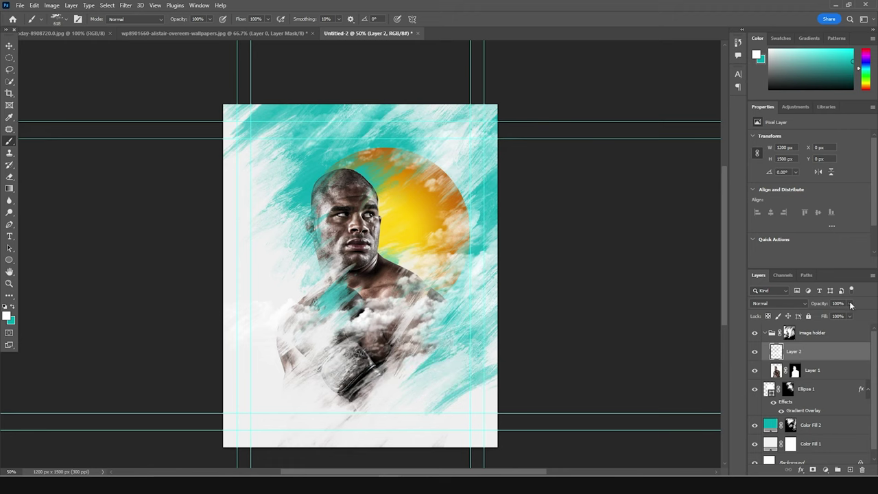
Erase the clouds covering the fighter's chest with the Eraser, switching to the 415 px Cloud415 brush for soft edges
{"action": "key", "text": "e"}
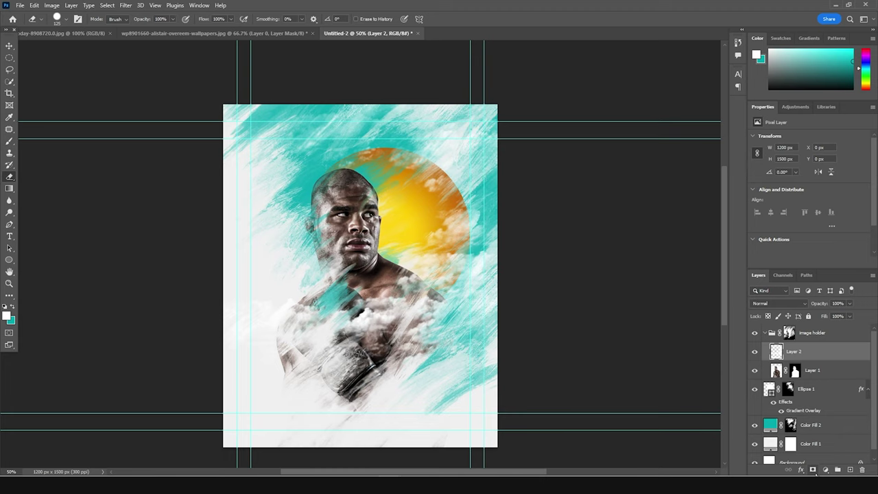
{"action": "left_click_drag", "start_coordinate": [385, 313], "coordinate": [354, 334]}
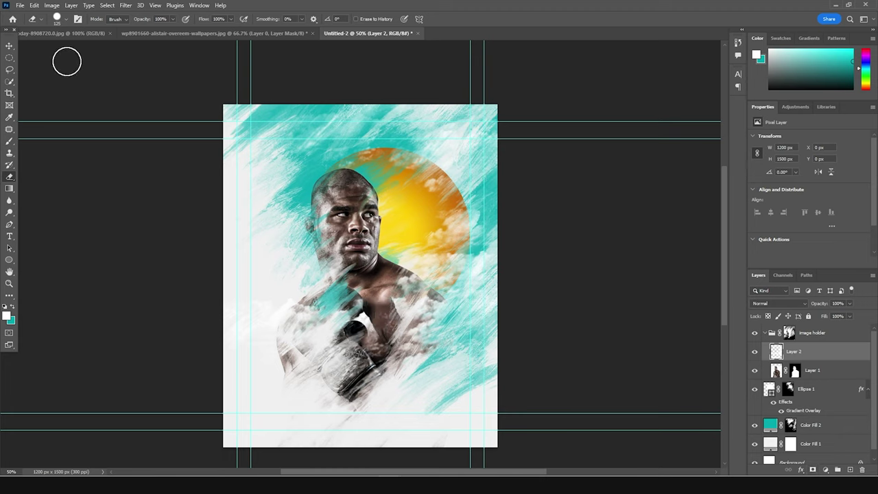
{"action": "left_click", "coordinate": [62, 23]}
{"action": "scroll", "coordinate": [67, 144], "scroll_direction": "up", "scroll_amount": 2}
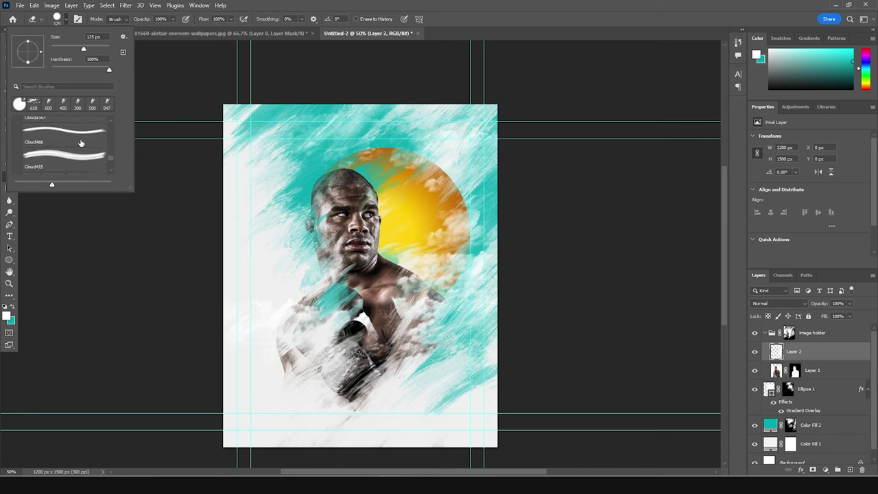
{"action": "left_click", "coordinate": [78, 157]}
{"action": "left_click", "coordinate": [375, 294]}
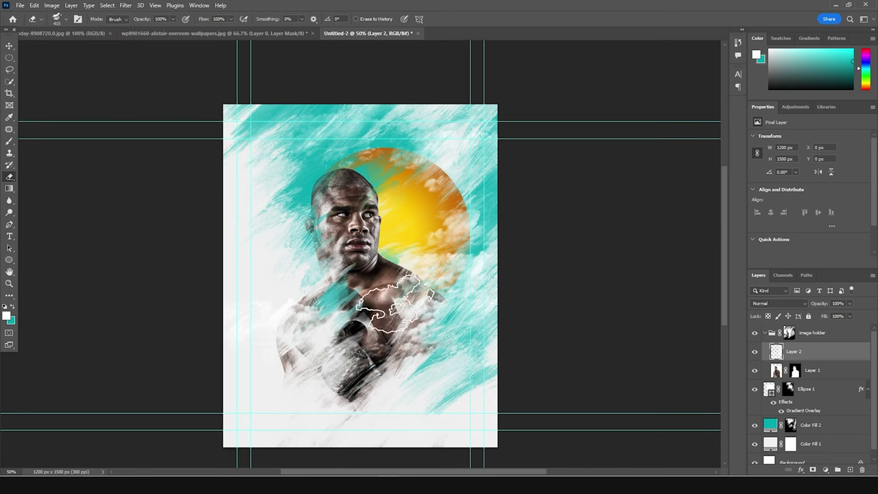
{"action": "left_click", "coordinate": [398, 298]}
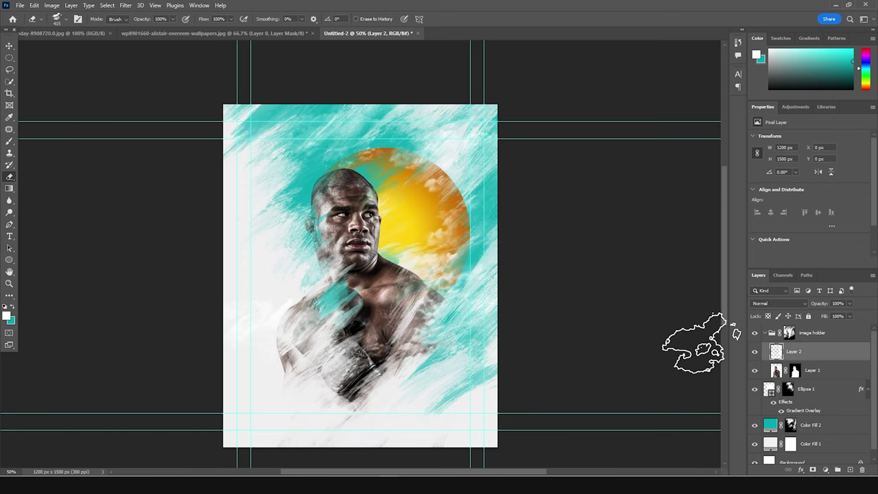
Add a Color Lookup adjustment layer in the image holder group and load the 3D LUT WindyCine LUT.cube
{"action": "left_click", "coordinate": [827, 336]}
{"action": "left_click", "coordinate": [825, 469]}
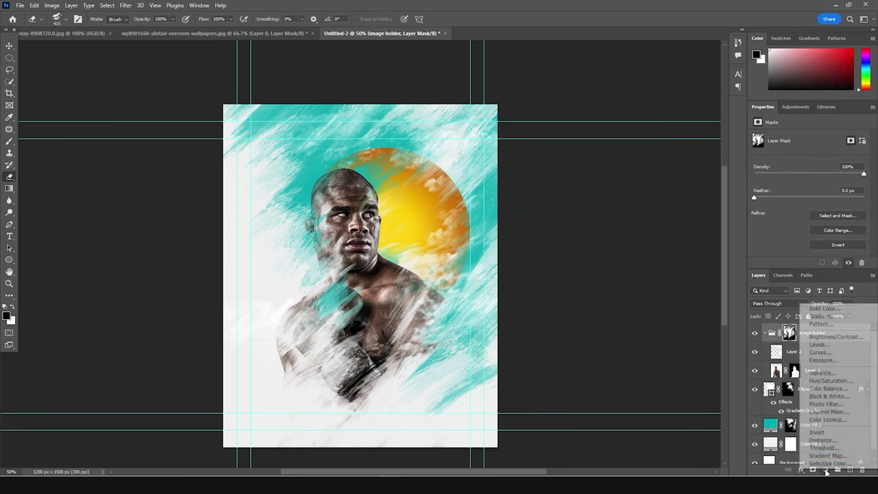
{"action": "left_click", "coordinate": [827, 419]}
{"action": "left_click", "coordinate": [811, 140]}
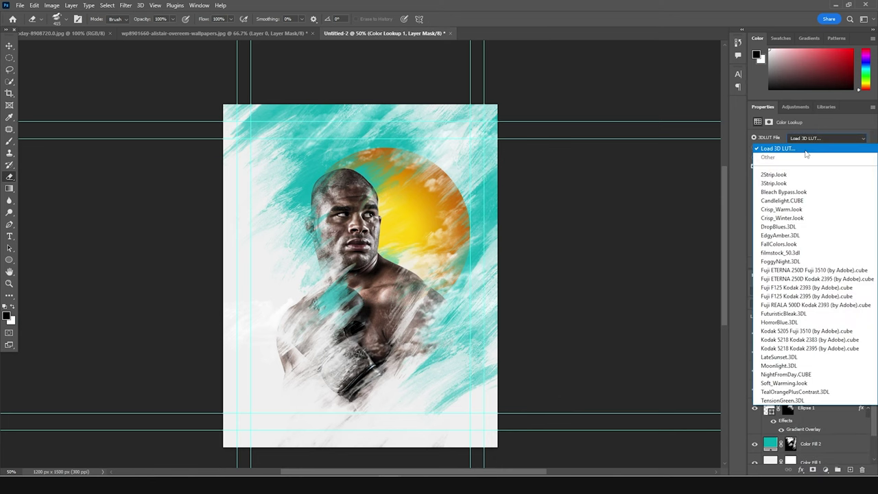
{"action": "left_click", "coordinate": [806, 151]}
{"action": "left_click", "coordinate": [110, 78]}
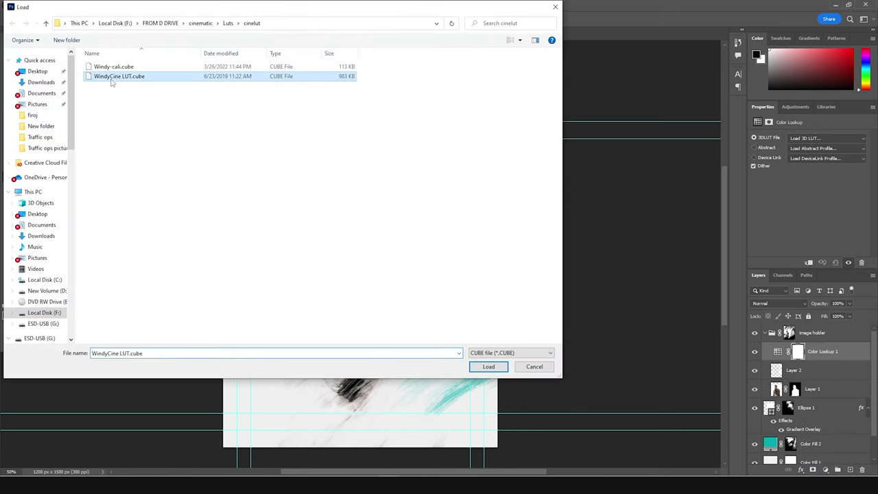
{"action": "left_click", "coordinate": [487, 366]}
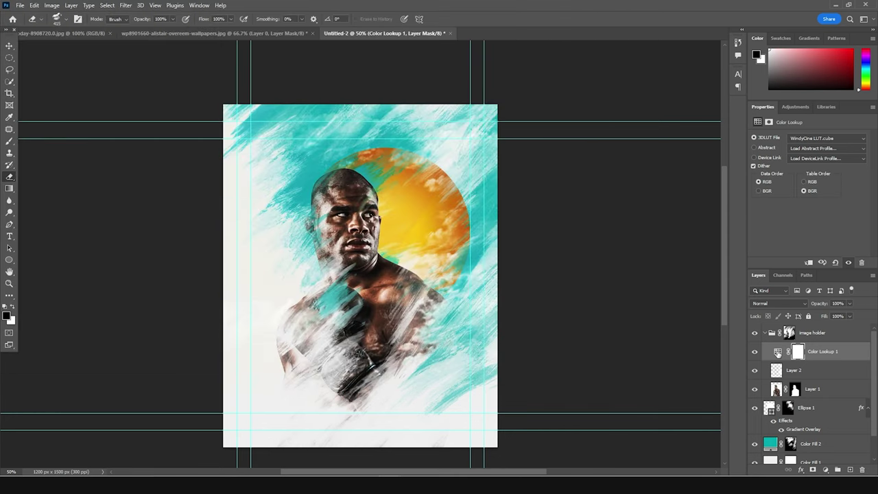
{"action": "left_click_drag", "start_coordinate": [778, 352], "coordinate": [783, 331]}
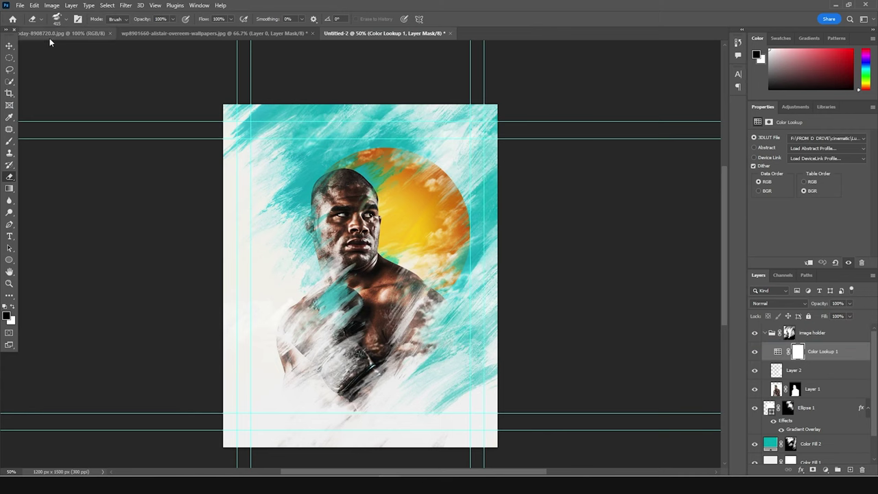
Copy the fight cage photo from its own document into the poster and place its layer directly beneath the Ellipse 1 layer
{"action": "left_click", "coordinate": [10, 45]}
{"action": "left_click", "coordinate": [213, 33]}
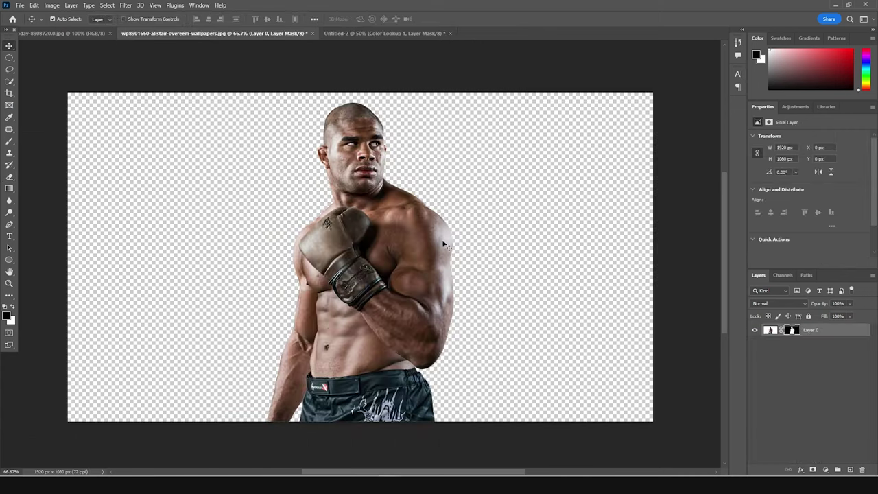
{"action": "left_click", "coordinate": [75, 33]}
{"action": "left_click_drag", "start_coordinate": [449, 231], "coordinate": [458, 204]}
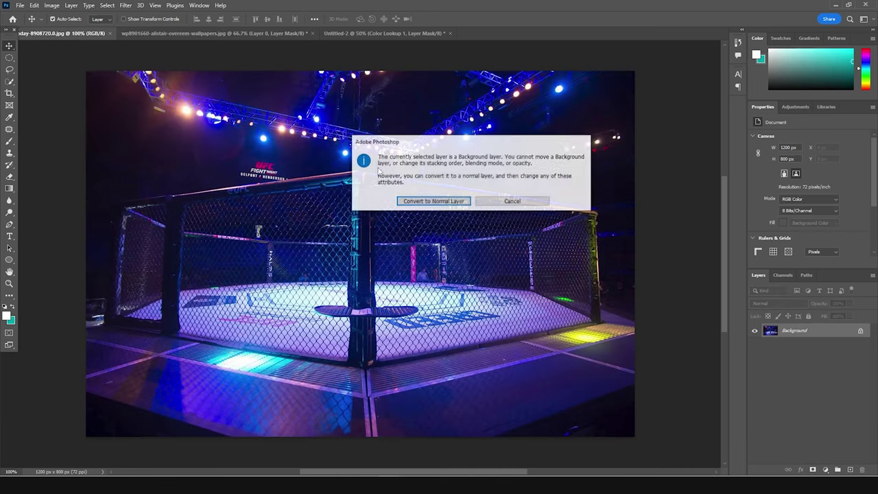
{"action": "left_click", "coordinate": [513, 201]}
{"action": "left_click_drag", "start_coordinate": [383, 35], "coordinate": [401, 259]}
{"action": "left_click_drag", "start_coordinate": [776, 351], "coordinate": [802, 440]}
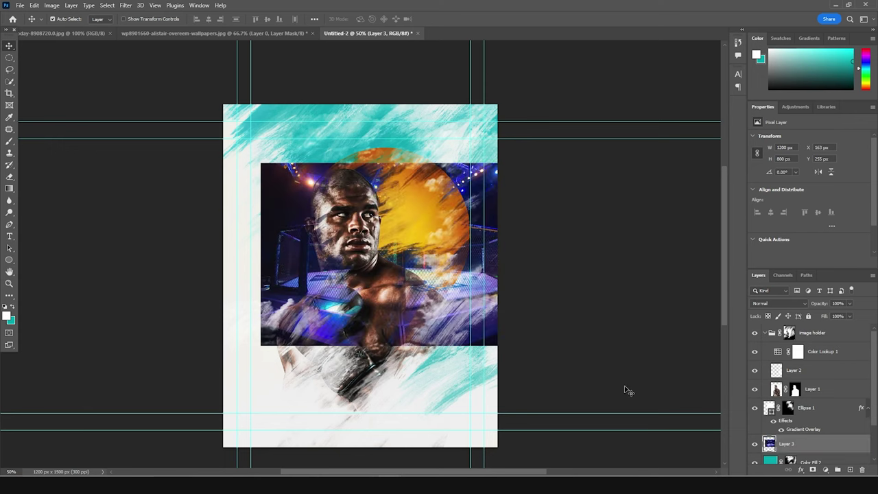
Scale the cage photo to about 193% and position it so it covers the whole poster
{"action": "key", "text": "ctrl+t"}
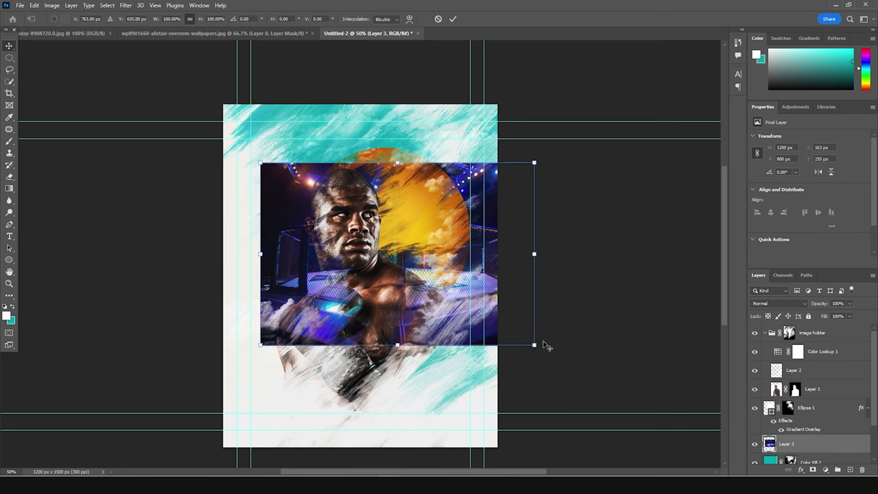
{"action": "left_click_drag", "start_coordinate": [536, 346], "coordinate": [644, 418]}
{"action": "left_click_drag", "start_coordinate": [577, 361], "coordinate": [577, 372]}
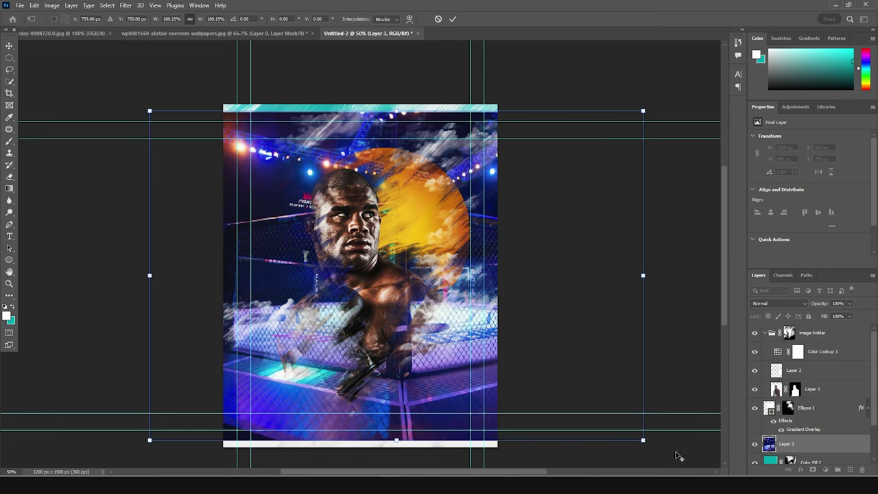
{"action": "left_click_drag", "start_coordinate": [644, 439], "coordinate": [662, 456]}
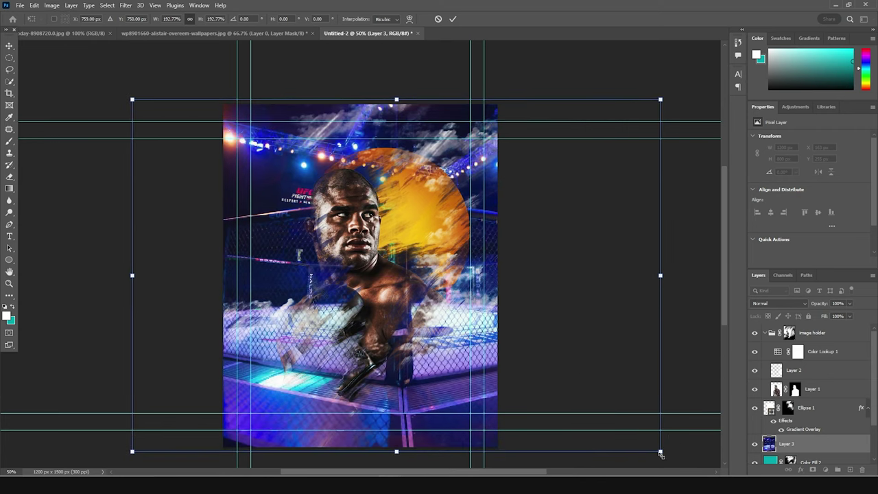
{"action": "key", "text": "Return"}
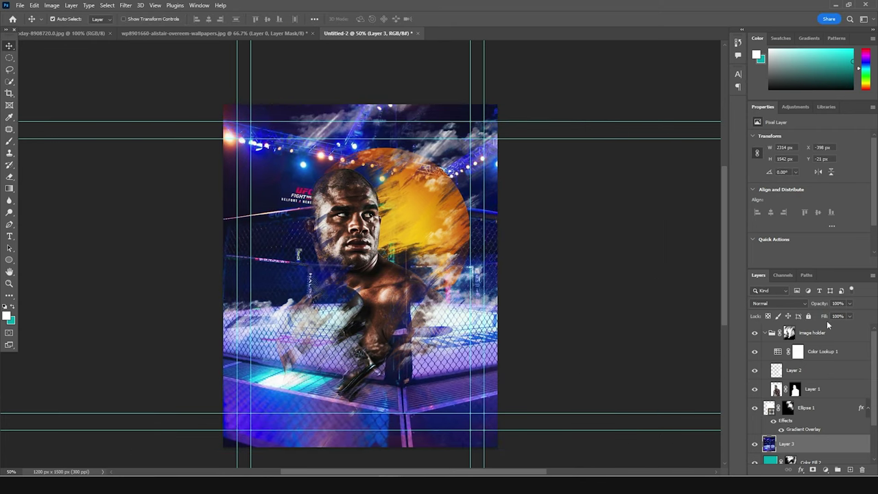
Set the cage photo's blending mode to Soft Light and fully desaturate it with Hue/Saturation
{"action": "left_click", "coordinate": [851, 303]}
{"action": "left_click", "coordinate": [789, 304]}
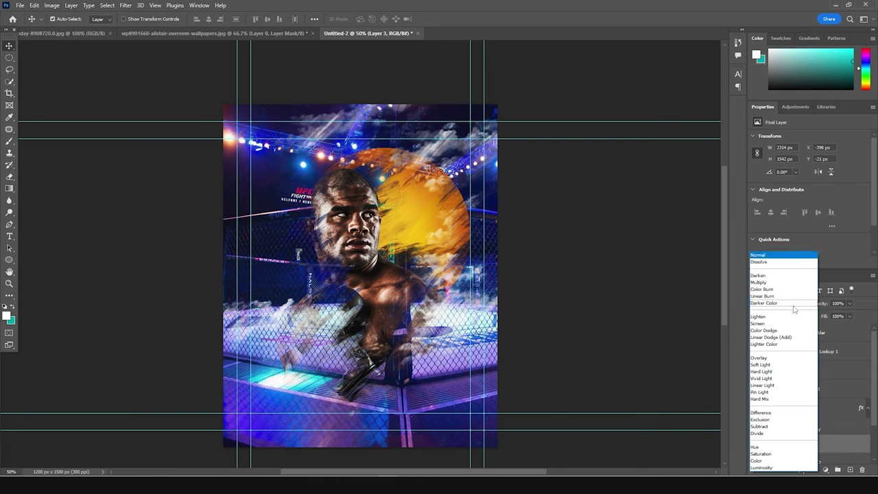
{"action": "left_click", "coordinate": [763, 366]}
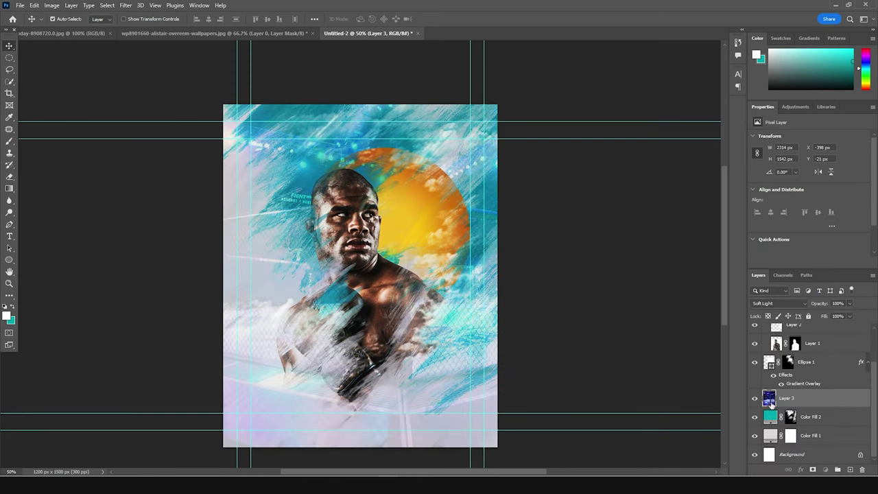
{"action": "key", "text": "ctrl+u"}
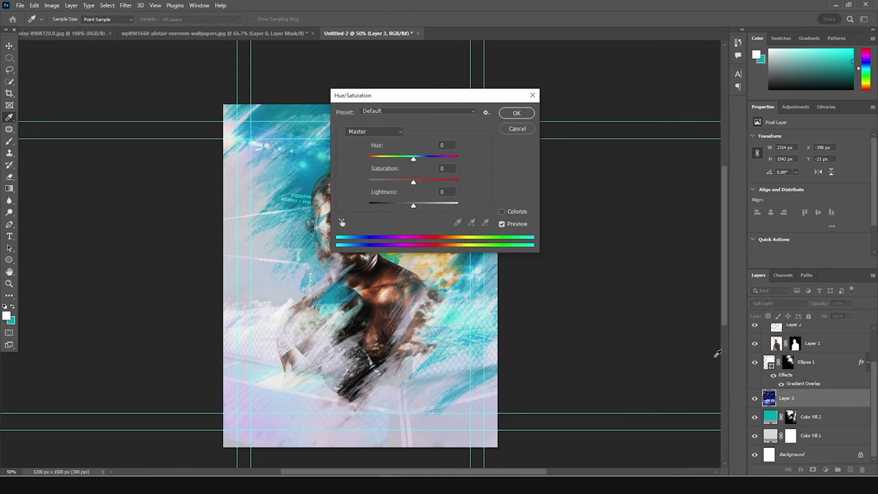
{"action": "left_click_drag", "start_coordinate": [383, 182], "coordinate": [334, 183]}
{"action": "left_click_drag", "start_coordinate": [265, 179], "coordinate": [249, 180]}
{"action": "left_click", "coordinate": [512, 115]}
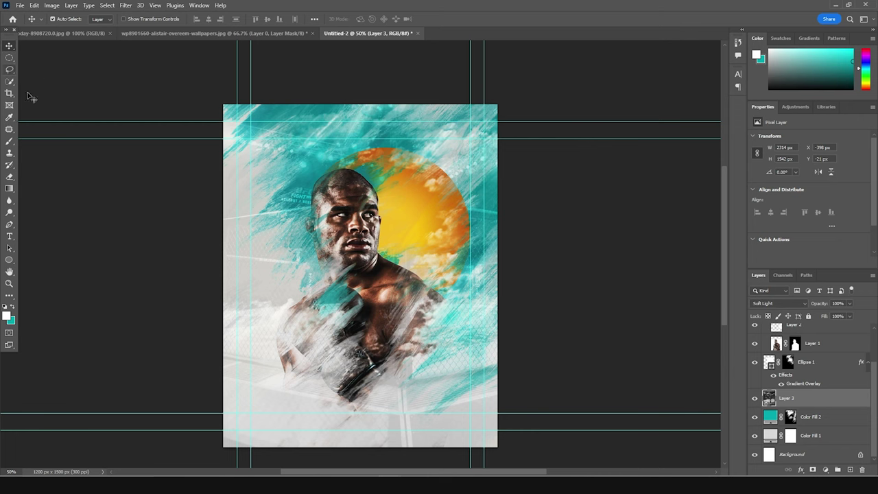
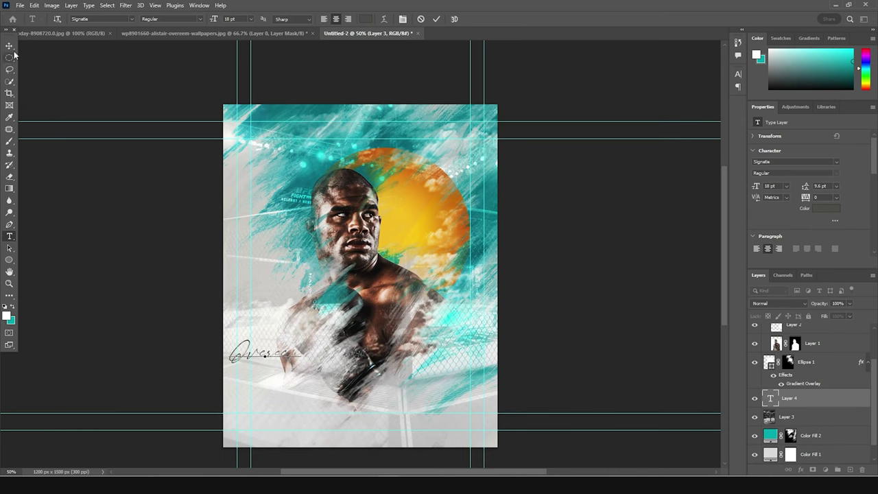
Move the script "Overeem" text below the fighter's glove and add the text "Alistair" in the Phonk font
{"action": "mouse_move", "coordinate": [264, 364]}
{"action": "left_mouse_down"}
{"action": "mouse_move", "coordinate": [293, 371]}
{"action": "mouse_move", "coordinate": [300, 395]}
{"action": "left_mouse_up"}
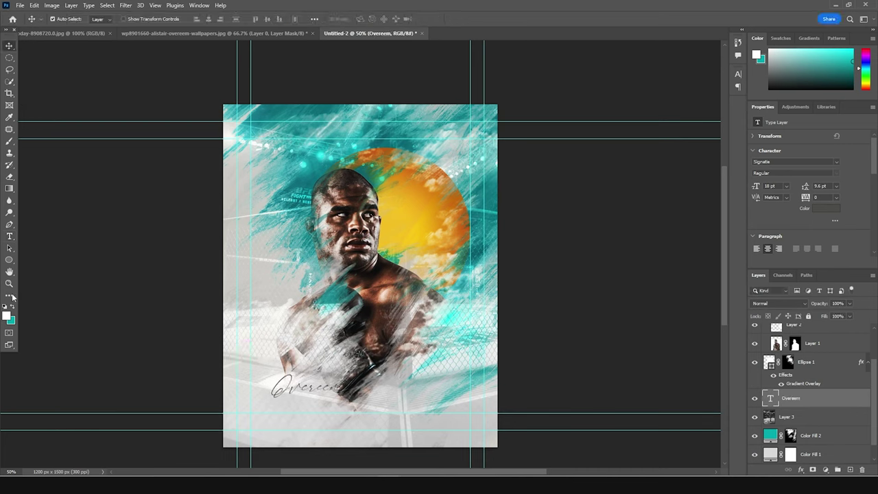
{"action": "left_click", "coordinate": [9, 236]}
{"action": "left_click", "coordinate": [281, 341]}
{"action": "type", "text": "Alistair"}
{"action": "left_click", "coordinate": [834, 161]}
{"action": "left_click", "coordinate": [816, 205]}
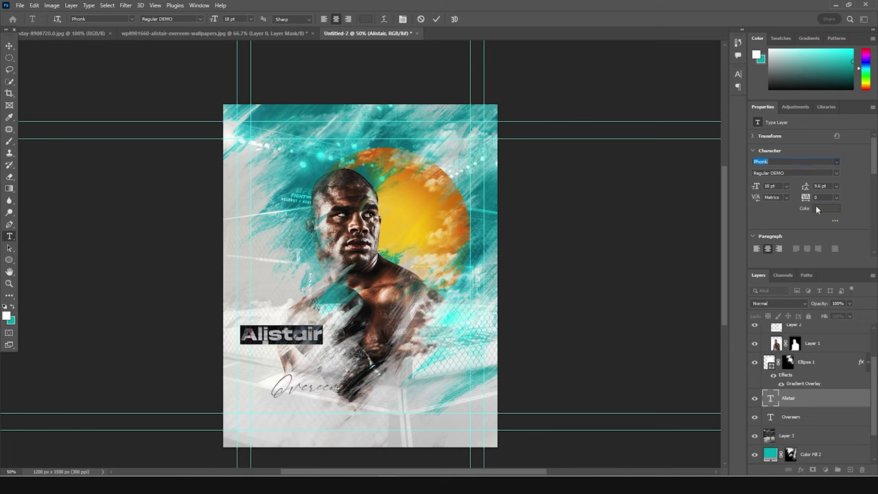
{"action": "left_click", "coordinate": [10, 46]}
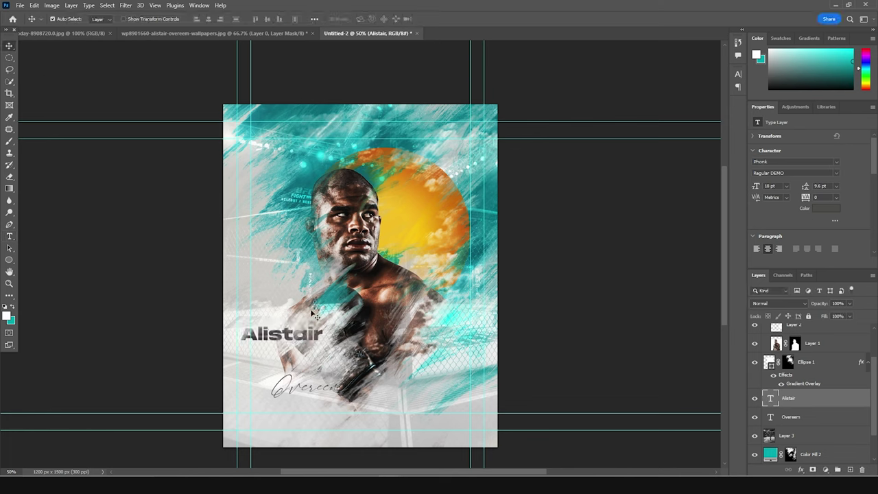
Scale the "Alistair" text to about 80% and place it just above the "Overeem" script
{"action": "key", "text": "ctrl+t"}
{"action": "left_click_drag", "start_coordinate": [295, 345], "coordinate": [333, 378]}
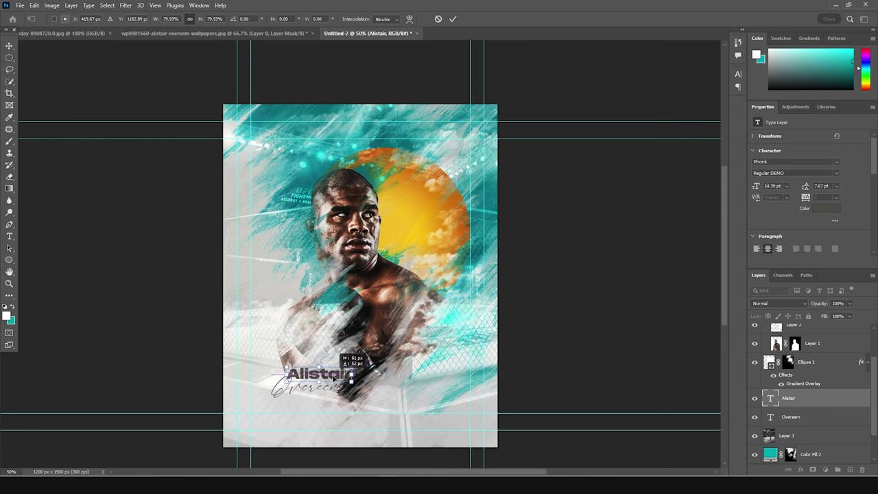
{"action": "key", "text": "Return"}
Stack both name layers above the image holder group, beneath Color Lookup 1, and shift the names toward the poster's lower-left corner
{"action": "left_click", "coordinate": [781, 416], "text": "shift"}
{"action": "left_click_drag", "start_coordinate": [774, 402], "coordinate": [782, 331]}
{"action": "left_click", "coordinate": [336, 377]}
{"action": "left_click", "coordinate": [298, 391], "text": "shift"}
{"action": "key", "text": "ctrl+t"}
{"action": "left_click_drag", "start_coordinate": [318, 388], "coordinate": [289, 404]}
{"action": "key", "text": "Return"}
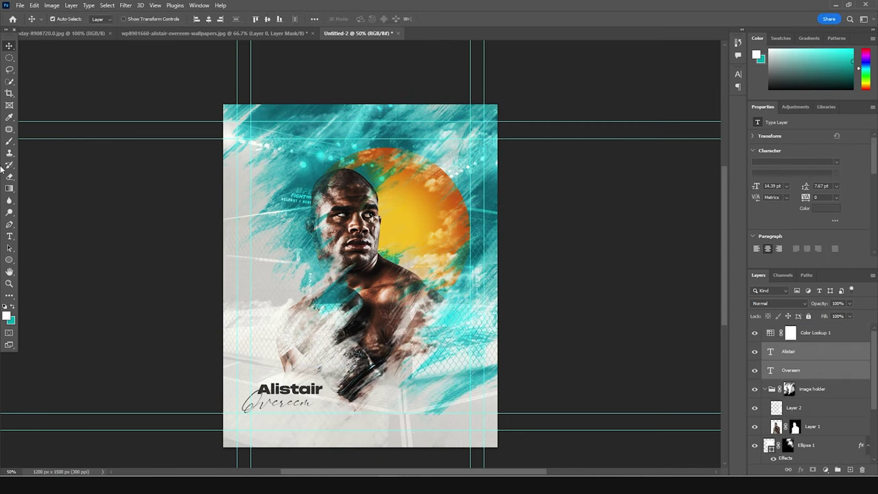
Enlarge the script "Overeem" text to about 134% so it extends beneath "Alistair"
{"action": "left_click", "coordinate": [299, 405]}
{"action": "left_click", "coordinate": [298, 405]}
{"action": "key", "text": "Left"}
{"action": "key", "text": "Left"}
{"action": "key", "text": "ctrl+t"}
{"action": "left_click_drag", "start_coordinate": [314, 417], "coordinate": [326, 425]}
{"action": "key", "text": "Return"}
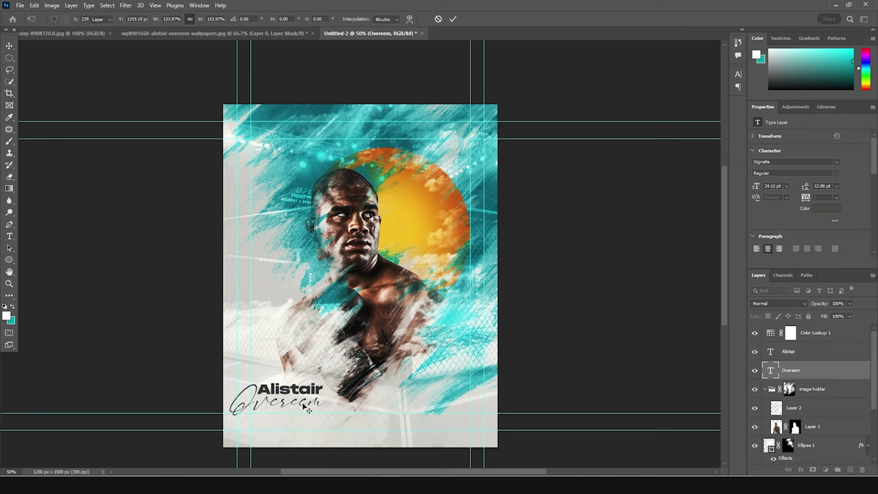
Nudge both name texts together to the right and down toward the poster's bottom margin
{"action": "left_click", "coordinate": [771, 354], "text": "shift"}
{"action": "key", "text": "shift+Right"}
{"action": "key", "text": "shift+Right"}
{"action": "key", "text": "shift+Right"}
{"action": "key", "text": "shift+Down"}
{"action": "key", "text": "shift+Down"}
{"action": "key", "text": "shift+Down"}
{"action": "key", "text": "shift+Down"}
{"action": "key", "text": "shift+Down"}
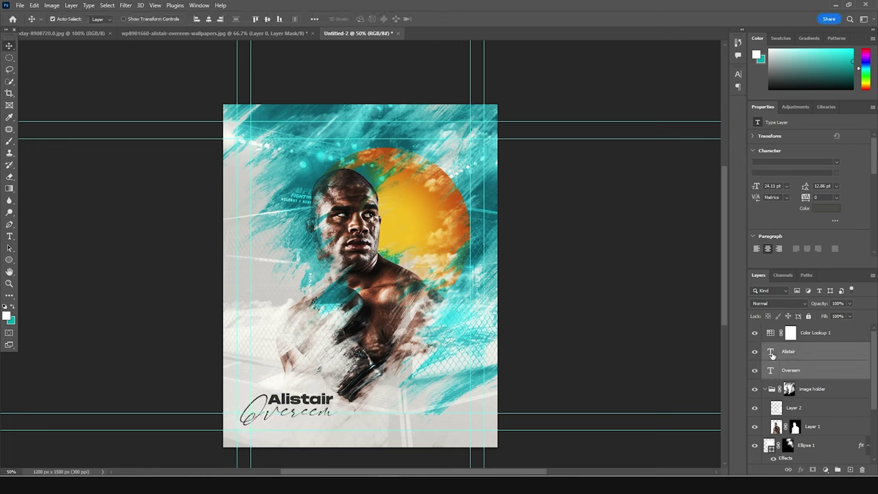
Draw a thin black rectangle about 545 px wide beside "Alistair" and add a Lorem ipsum paragraph text box beneath it
{"action": "key", "text": "u"}
{"action": "left_click_drag", "start_coordinate": [341, 404], "coordinate": [467, 407]}
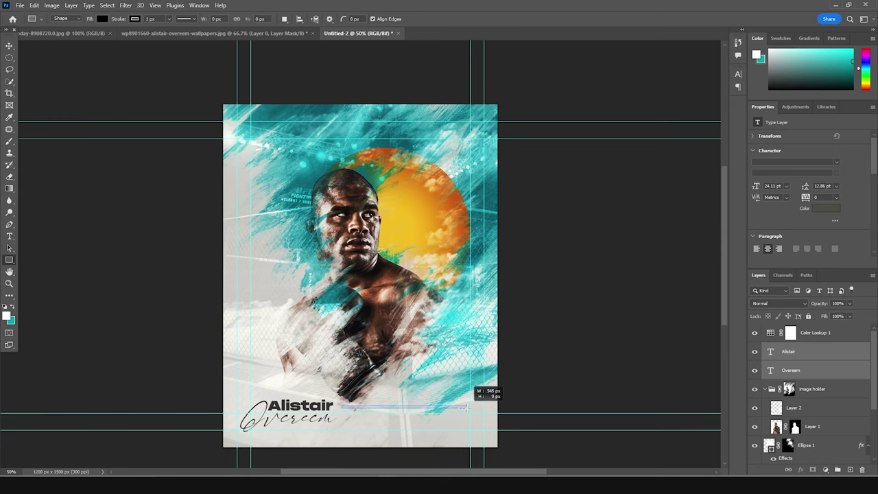
{"action": "key", "text": "t"}
{"action": "left_click_drag", "start_coordinate": [346, 417], "coordinate": [473, 425]}
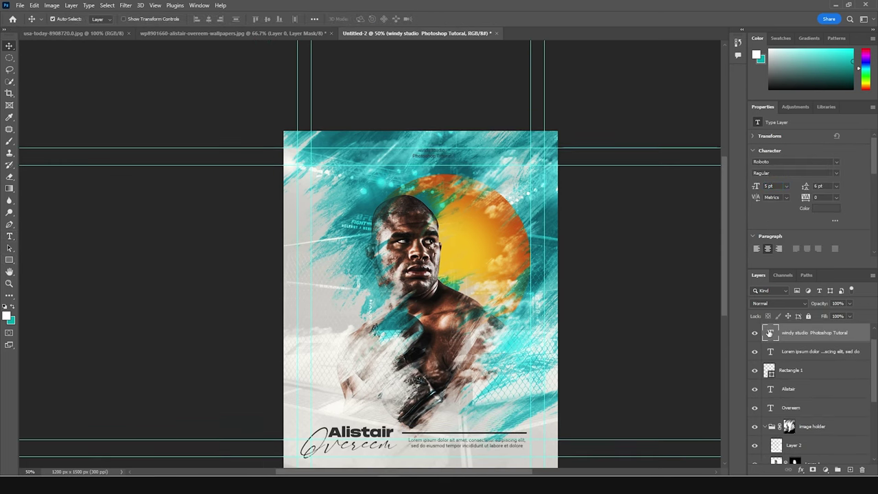
Color the header text at the poster's top white and give its "windy studio" line a bold style
{"action": "left_click", "coordinate": [365, 19]}
{"action": "key", "text": "Return"}
{"action": "key", "text": "ctrl+plus"}
{"action": "key", "text": "ctrl+plus"}
{"action": "scroll", "coordinate": [374, 135], "scroll_direction": "up", "scroll_amount": 1}
{"action": "triple_click", "coordinate": [493, 75]}
{"action": "left_click", "coordinate": [836, 173]}
{"action": "left_click", "coordinate": [775, 236]}
Set the header's second line, "Photoshop Tutorial", to 3 pt with a tracking of 100
{"action": "triple_click", "coordinate": [494, 87]}
{"action": "left_click_drag", "start_coordinate": [775, 185], "coordinate": [628, 188]}
{"action": "type", "text": "3"}
{"action": "key", "text": "Return"}
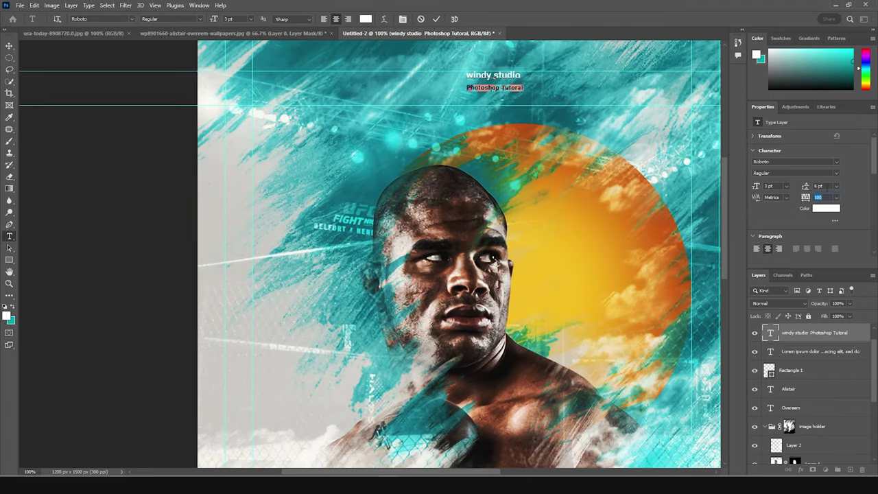
{"action": "left_click", "coordinate": [9, 46]}
{"action": "key", "text": "ctrl+minus"}
{"action": "key", "text": "ctrl+minus"}
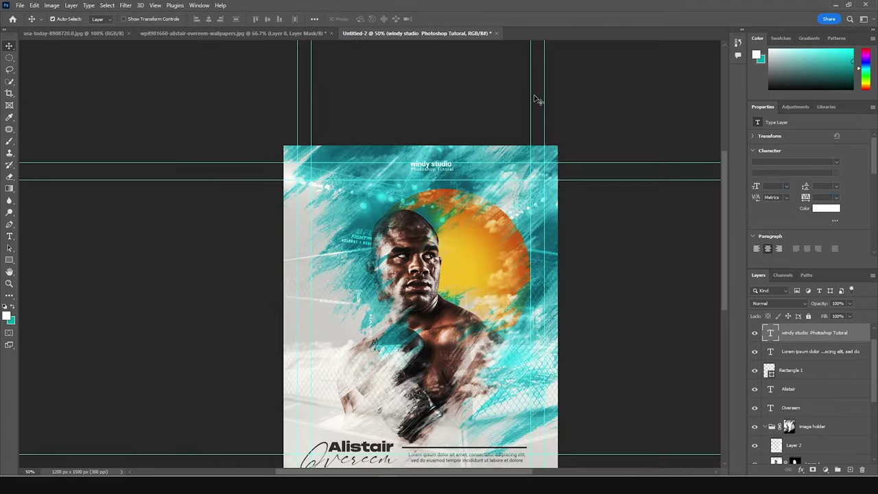
{"action": "key", "text": "ctrl+minus"}
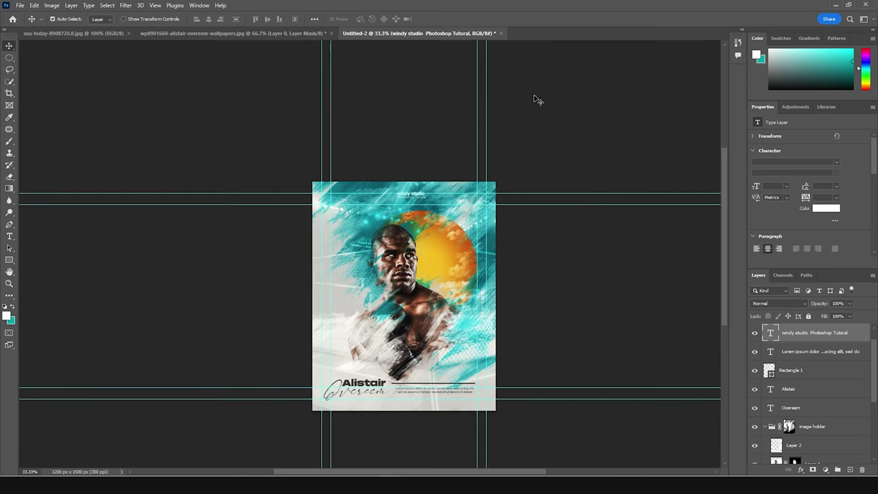